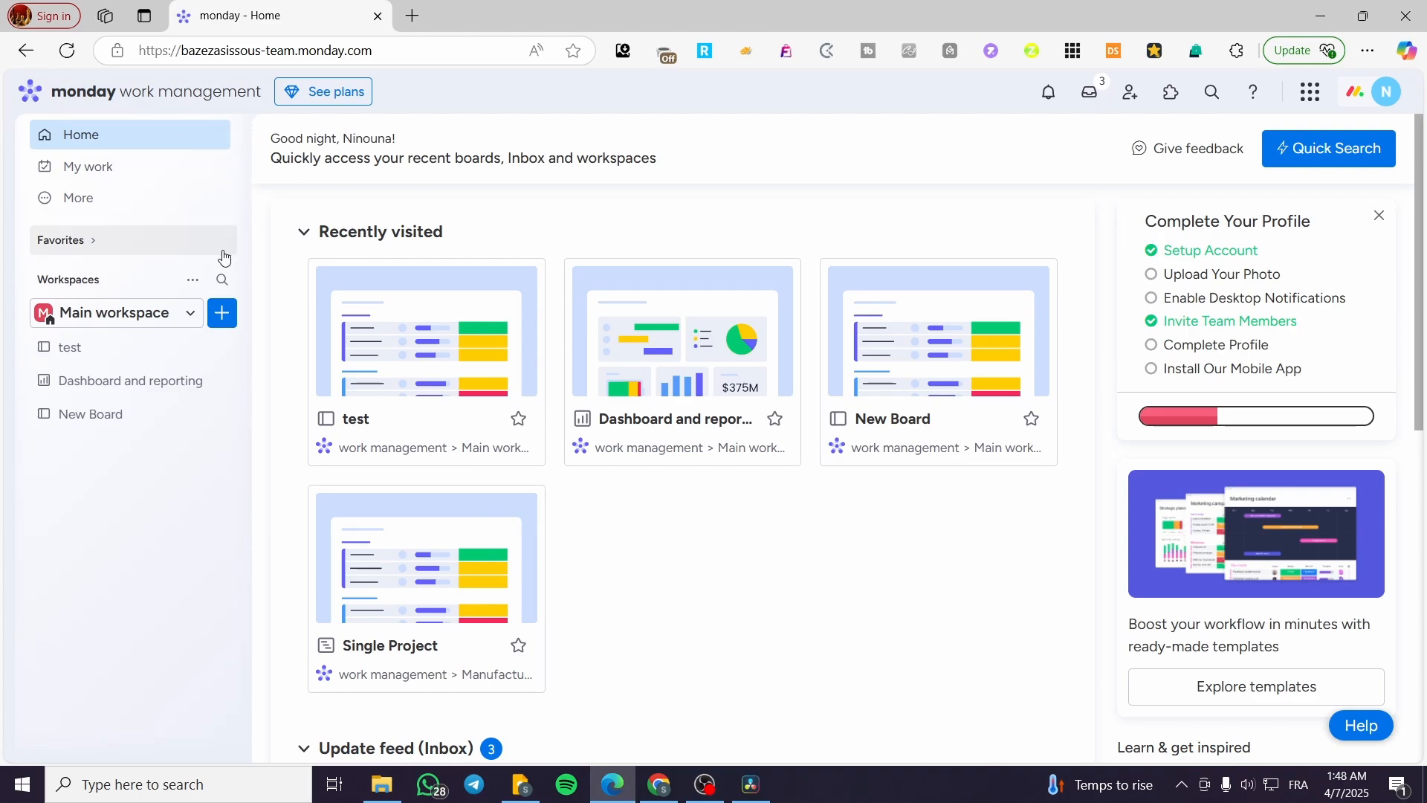
Step: Open the test board and archive Task 2 from the To-Do group
click(105, 349)
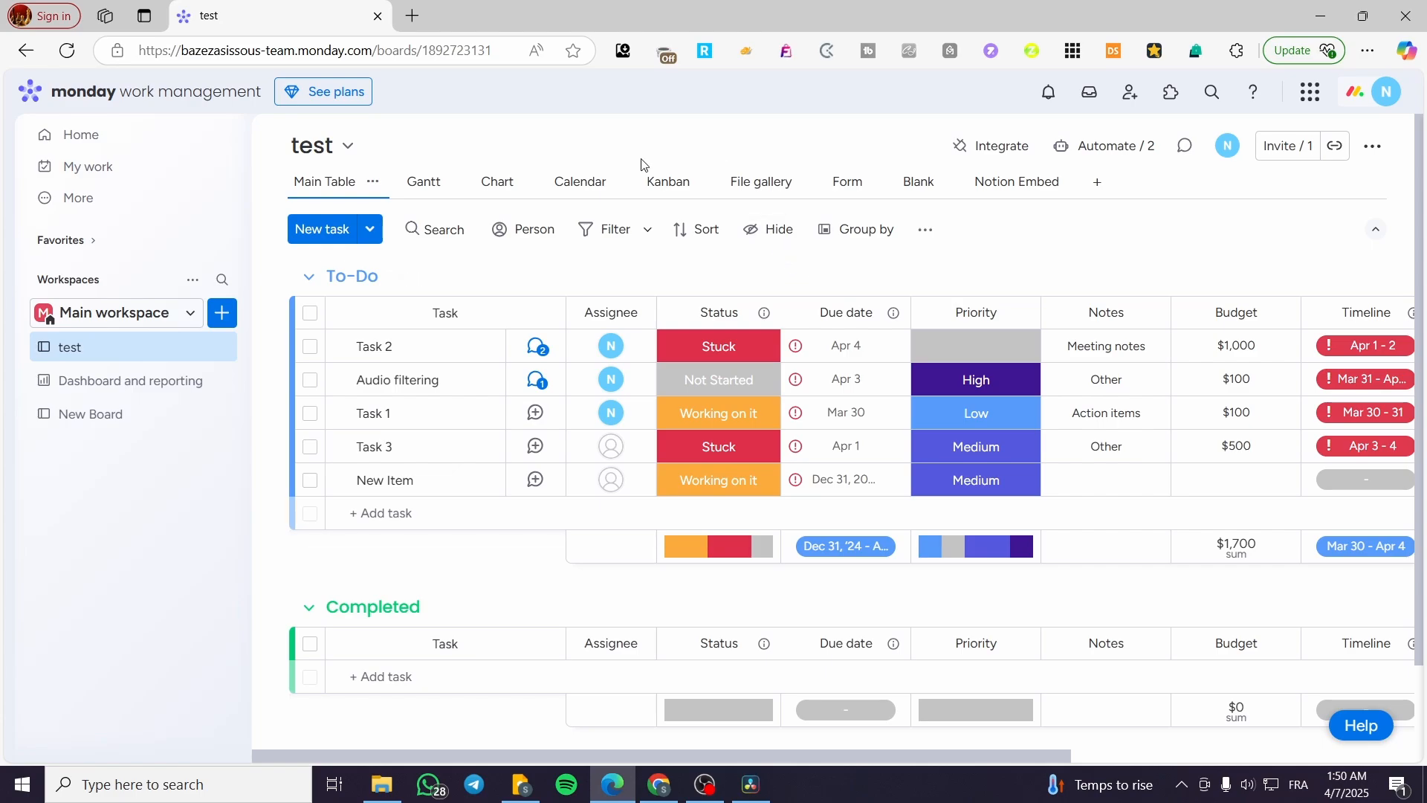
click(310, 347)
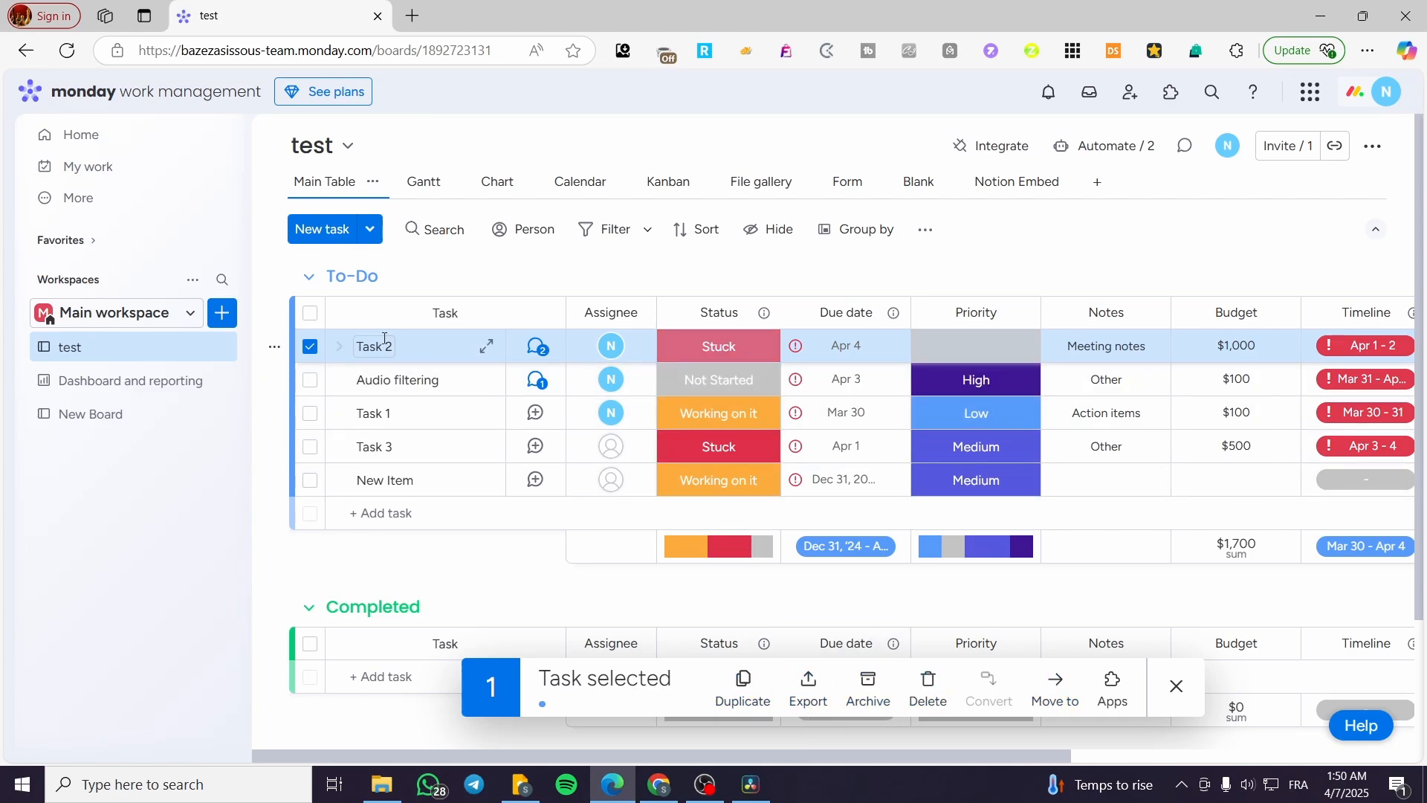
click(870, 683)
mouse_move(751, 784)
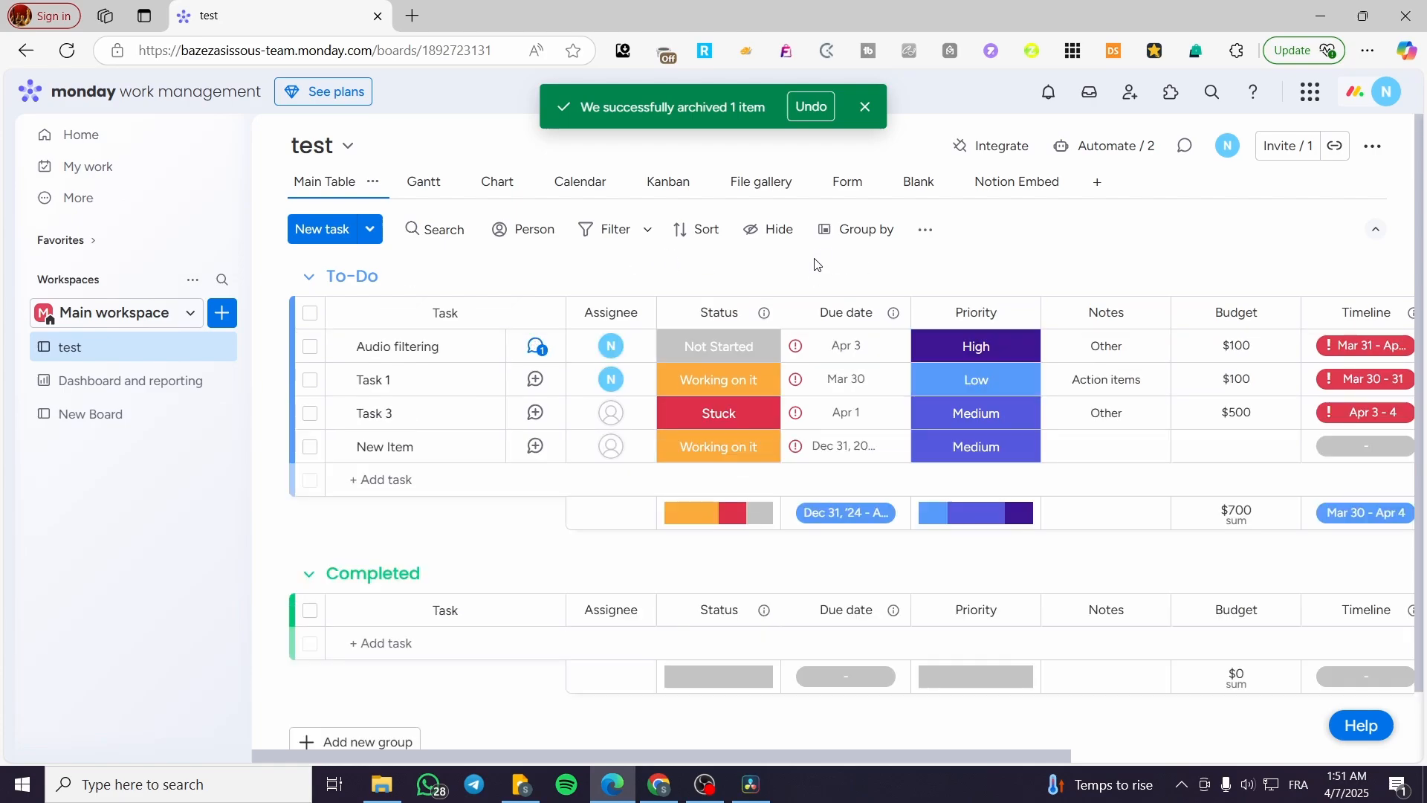
click(865, 106)
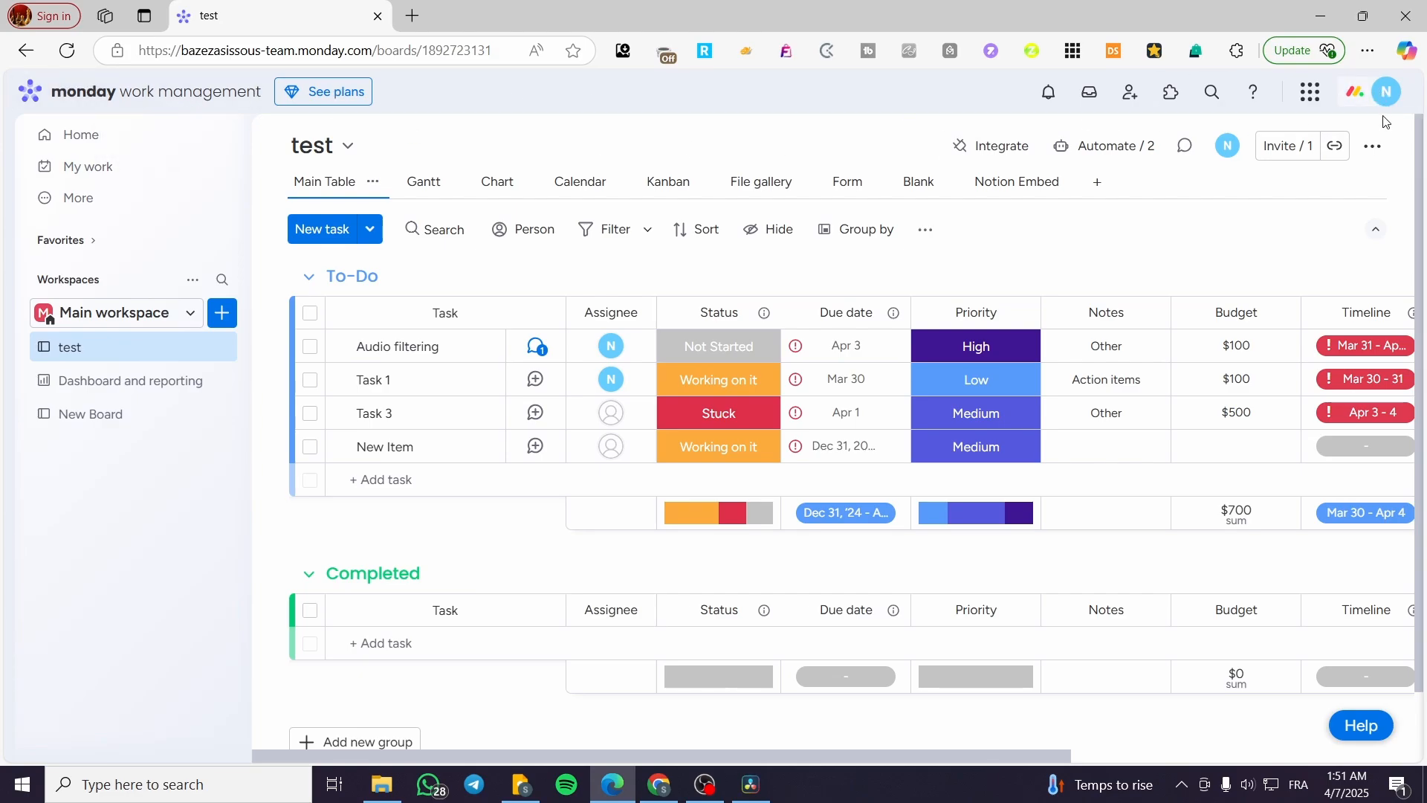
Step: Open the account's archive and view the details of the archived Task 2
click(1387, 91)
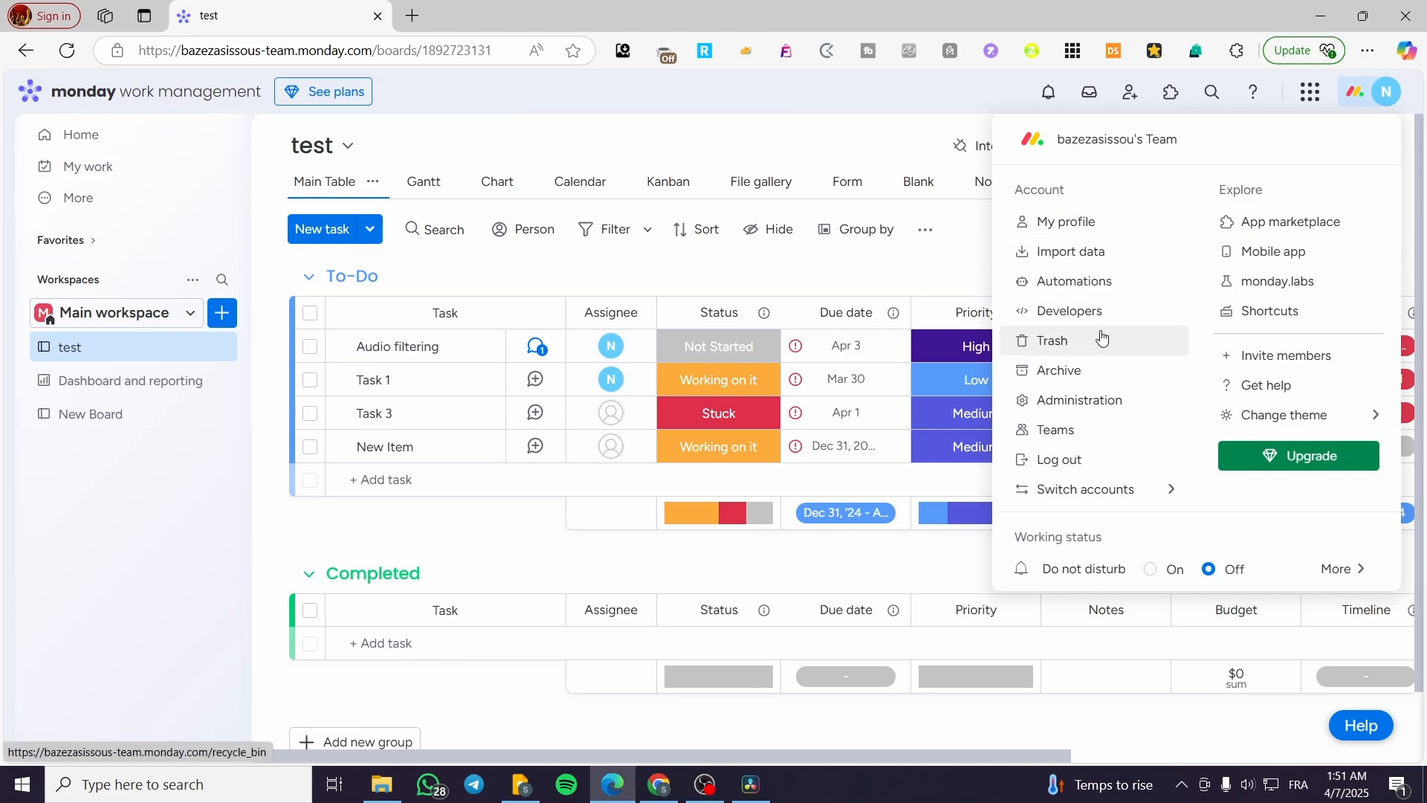
click(1067, 372)
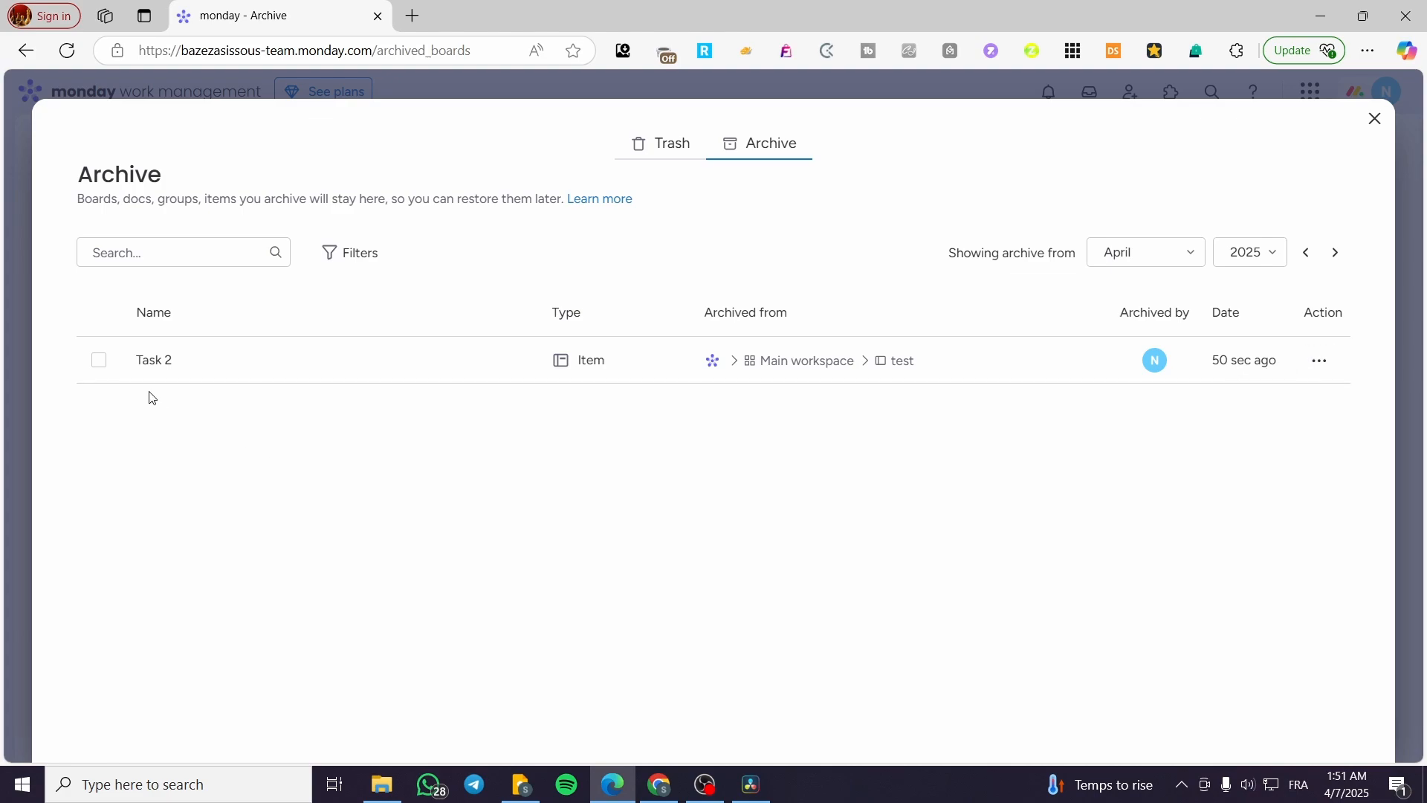
click(99, 361)
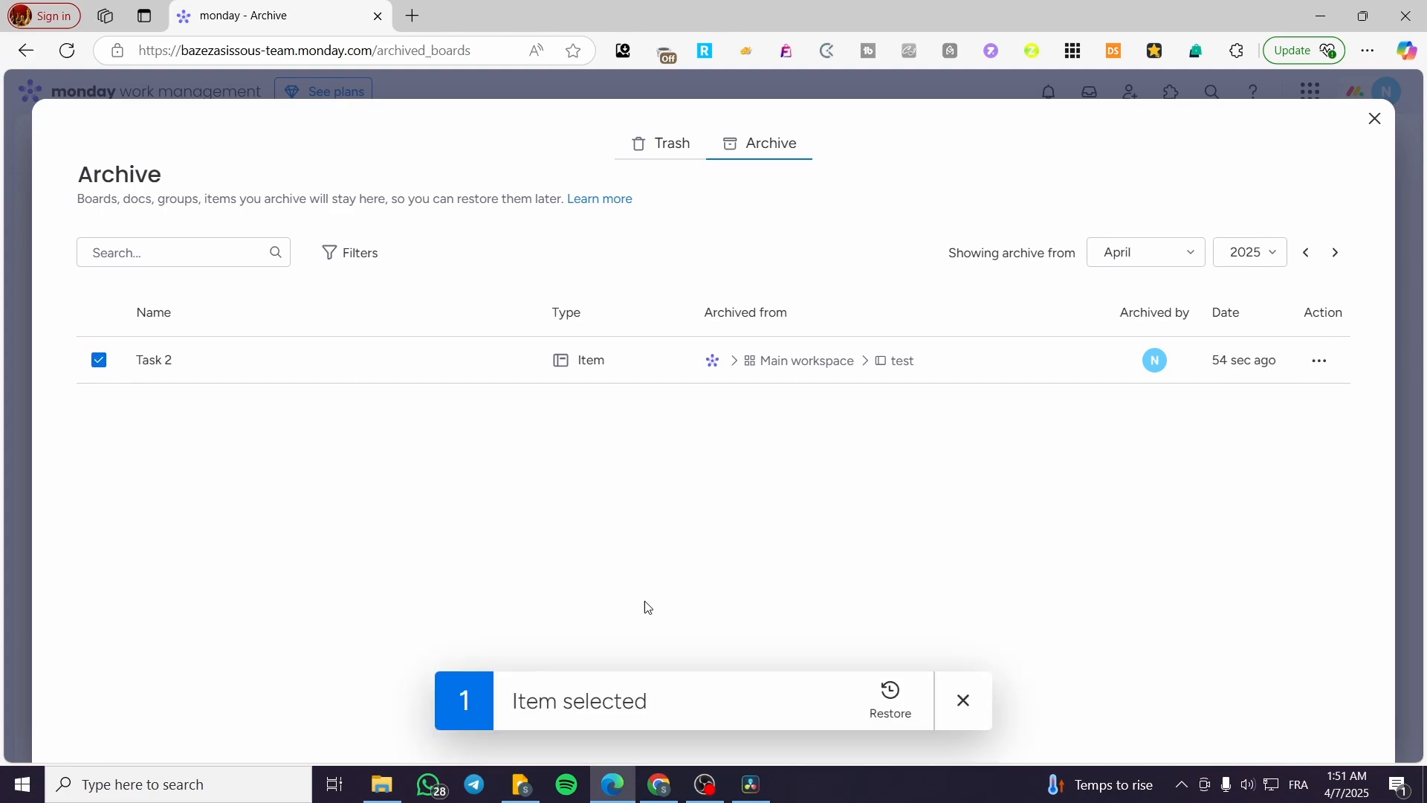
click(108, 364)
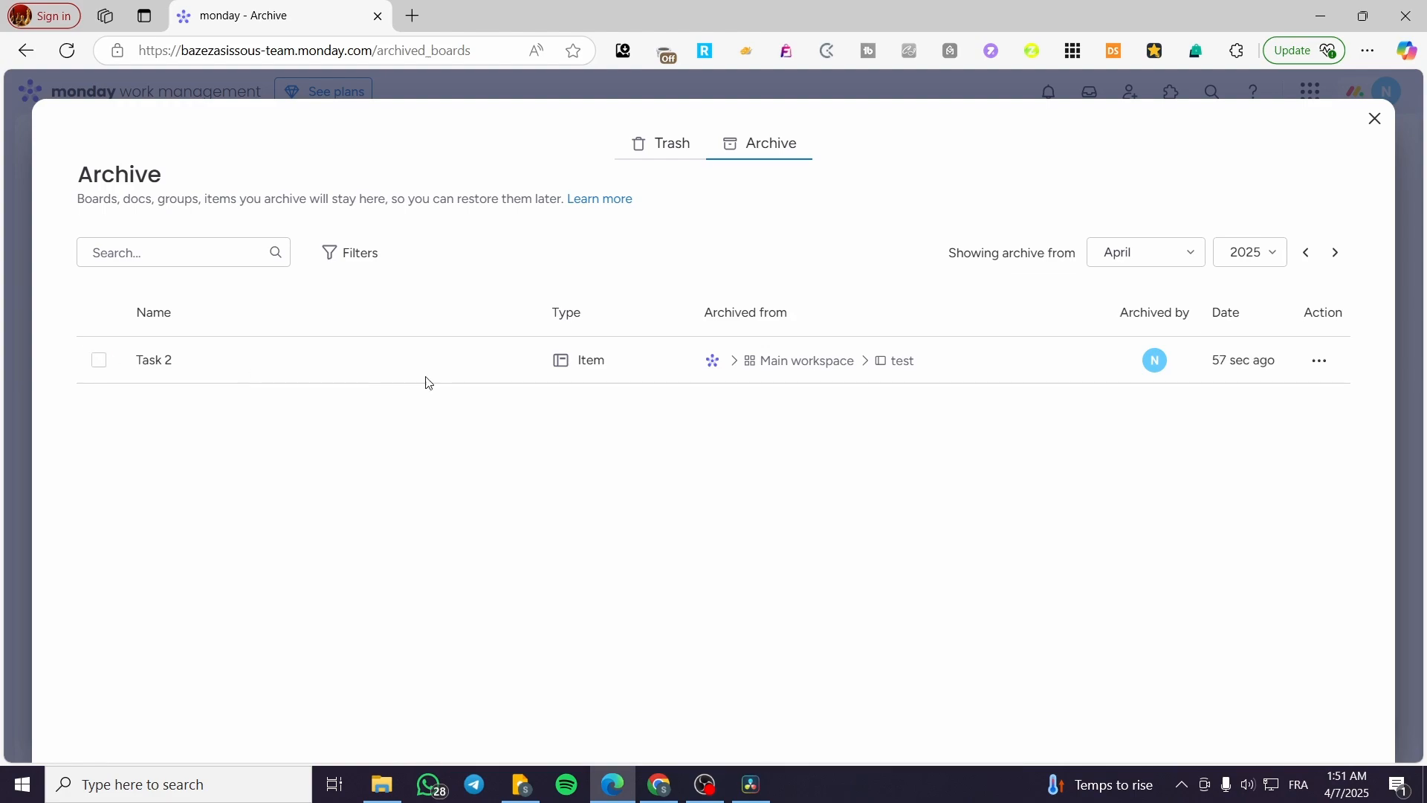
click(1319, 361)
click(1216, 406)
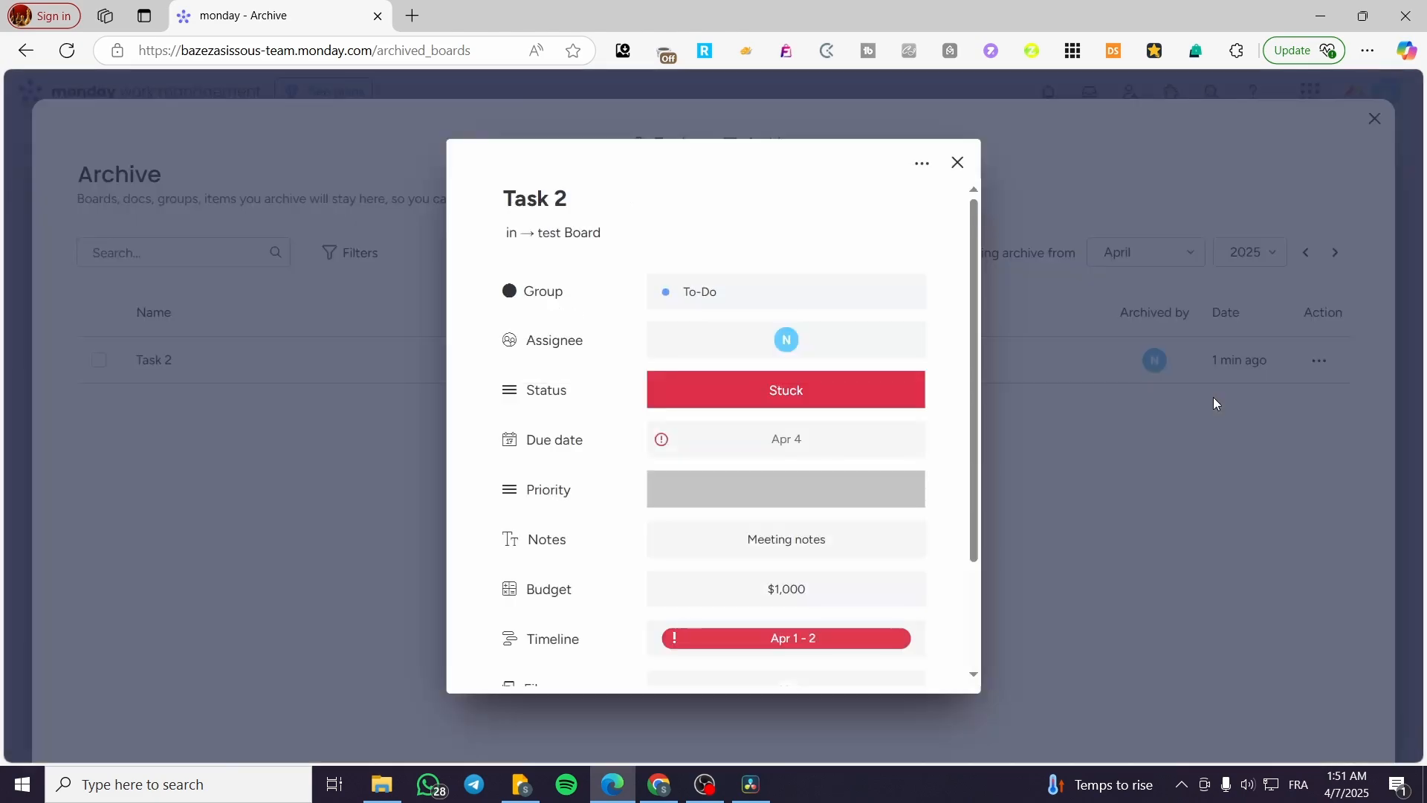
click(957, 162)
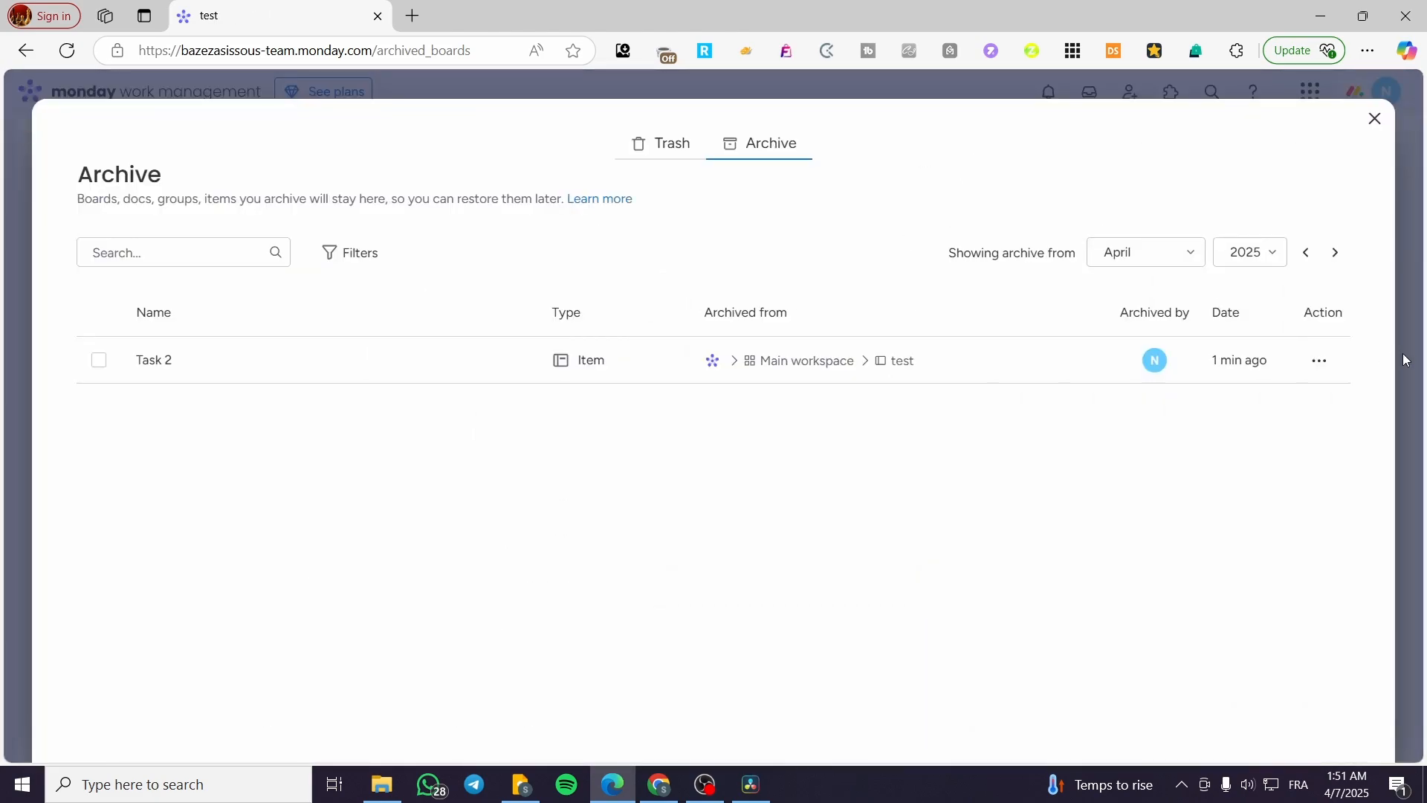
Step: Restore Task 2 from the archive to the test board
click(1313, 361)
click(1242, 442)
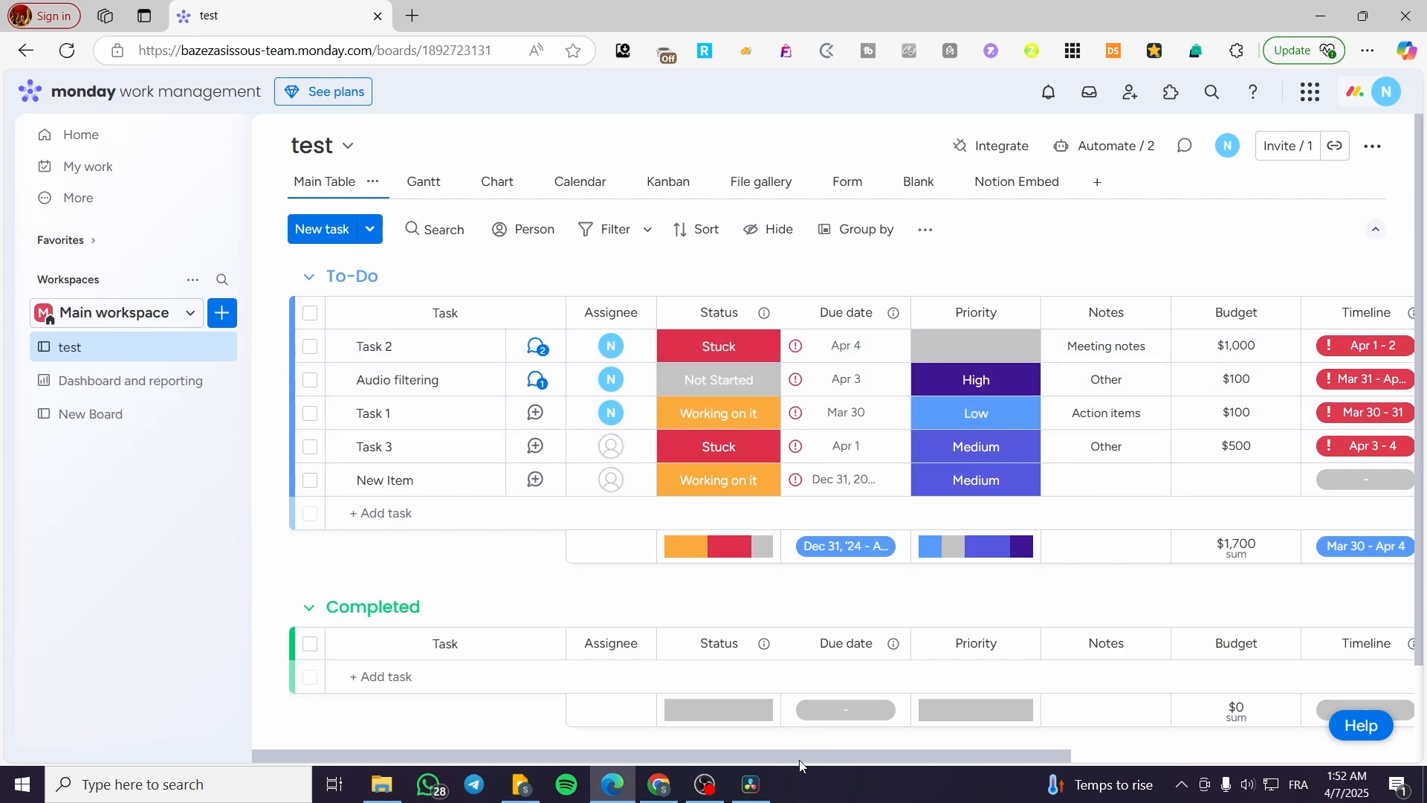
Step: Add a new label named "To Archive" to the Status column of the test board
drag(803, 759, 754, 761)
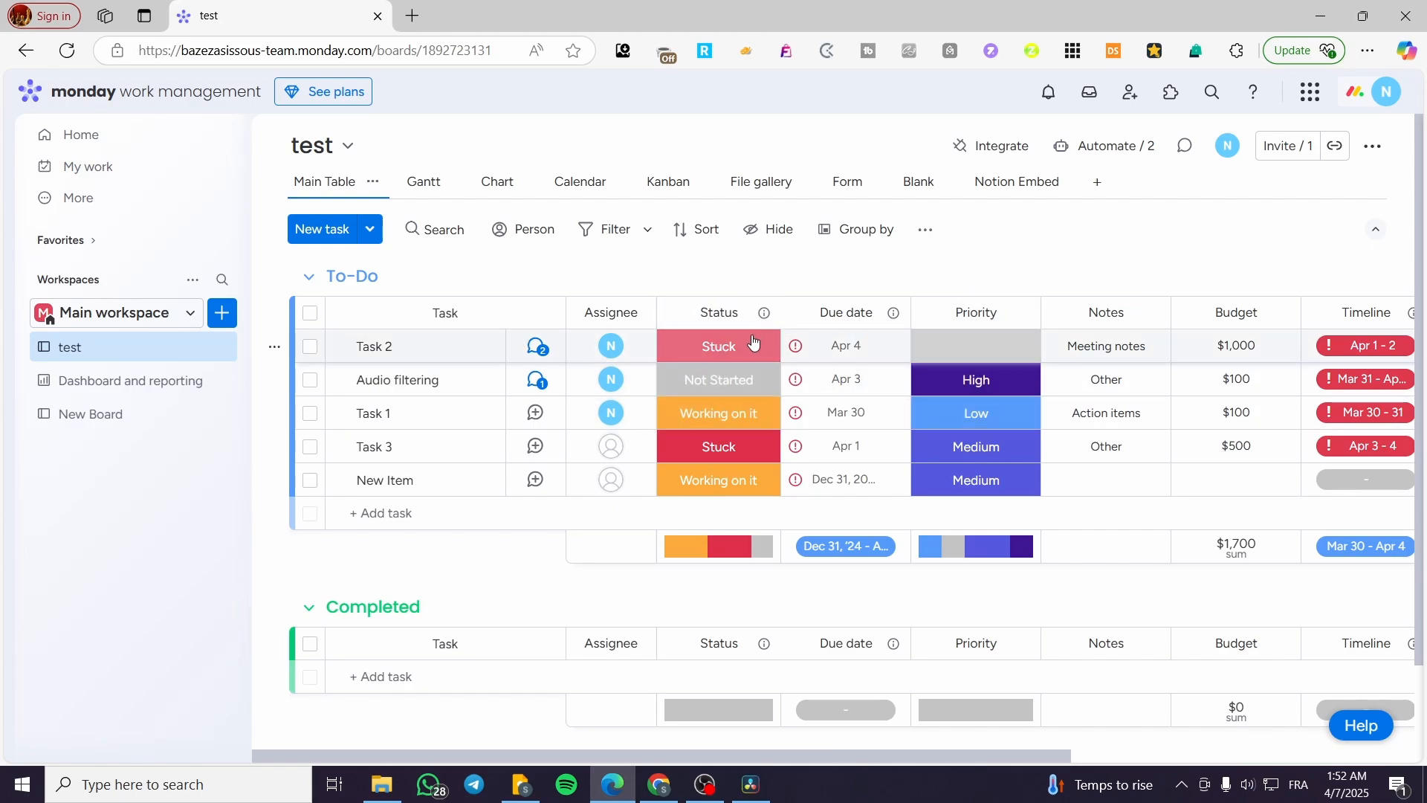
click(719, 346)
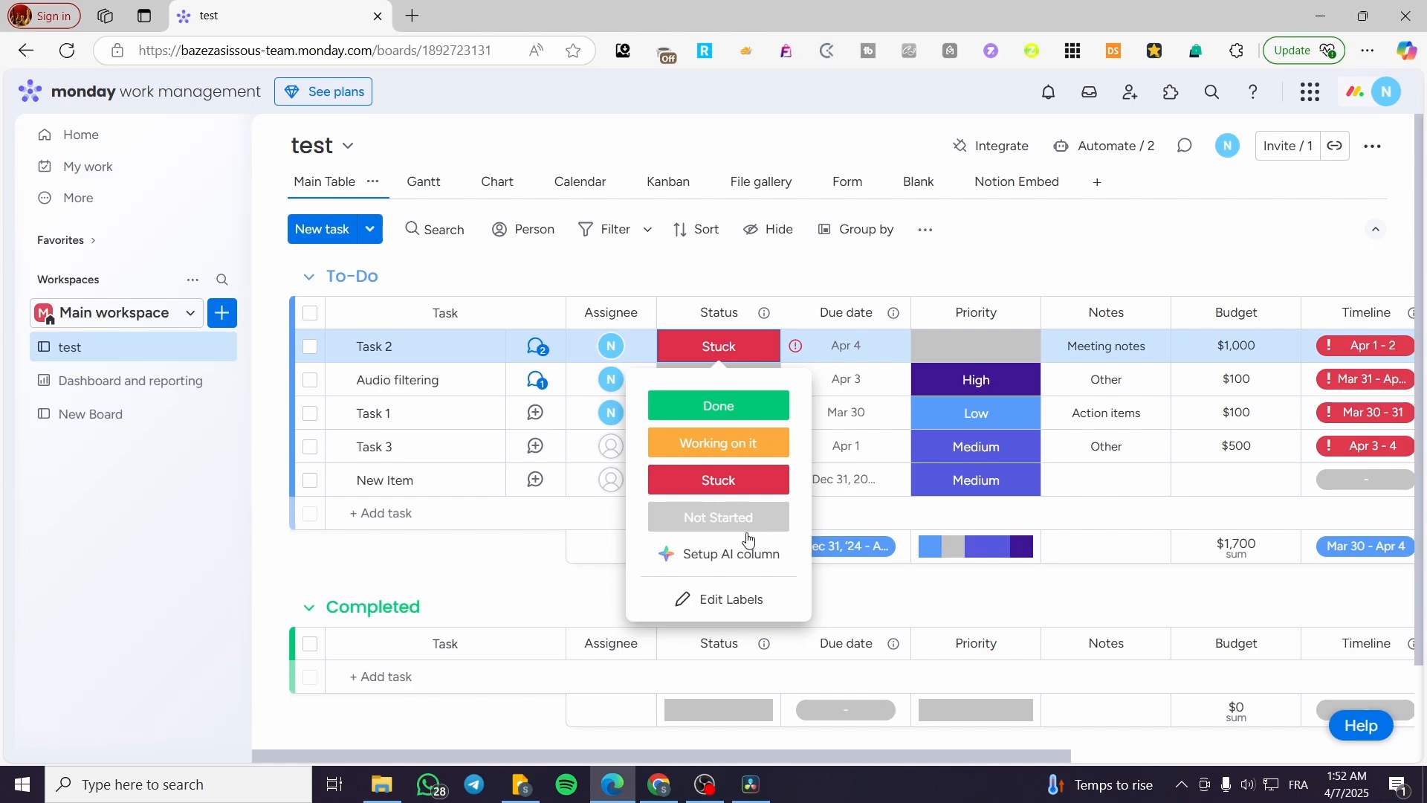
click(731, 600)
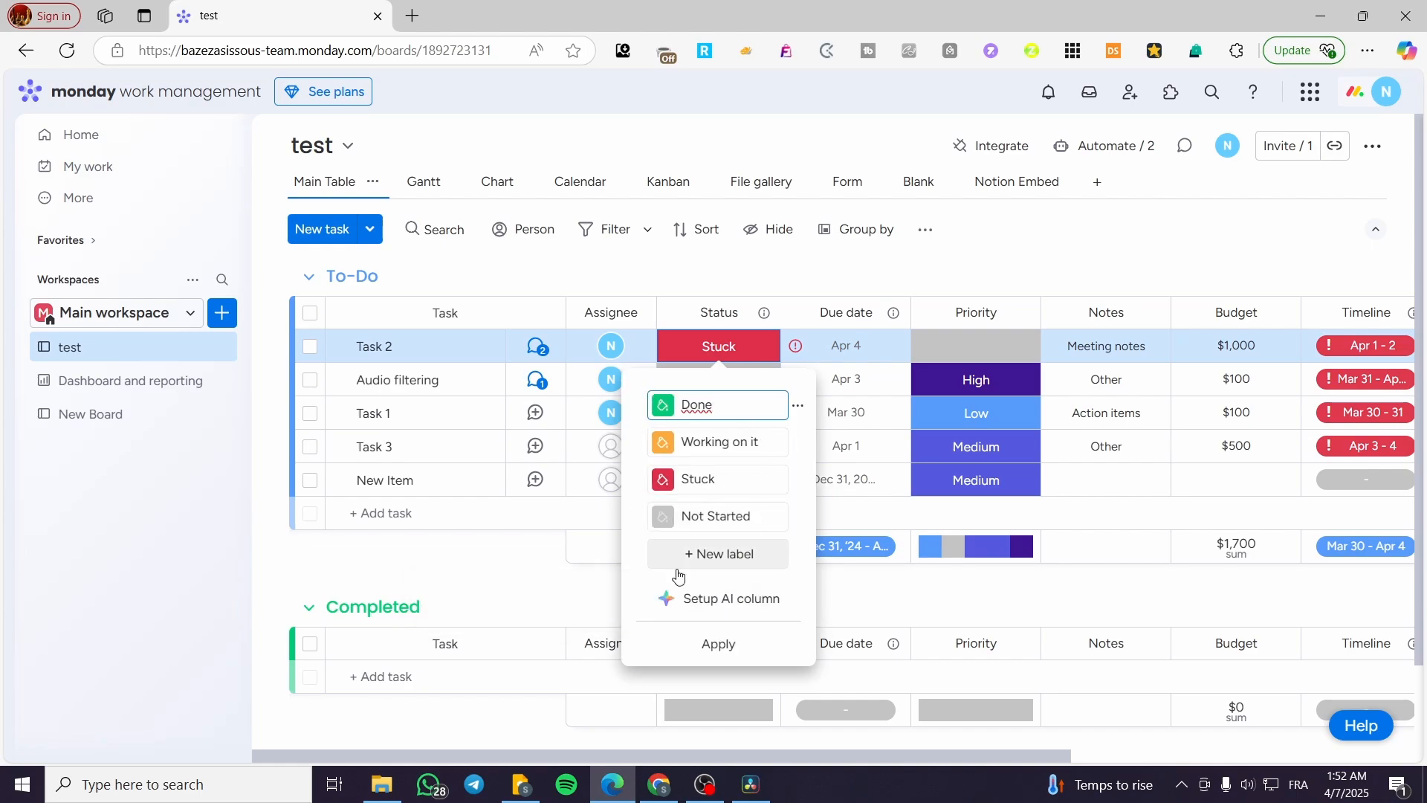
click(739, 554)
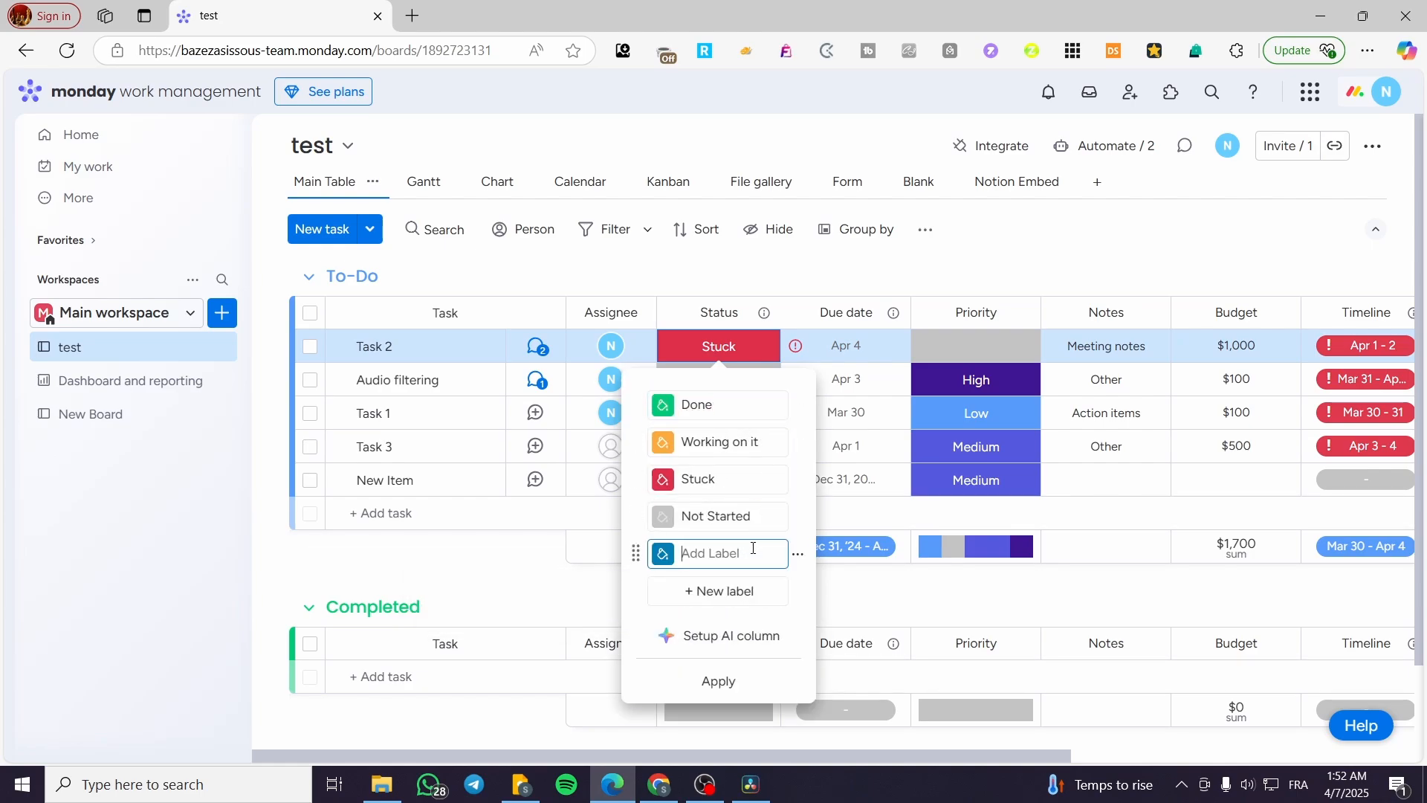
text(For Archive)
drag(701, 555, 681, 556)
text(To Archive)
key(Return)
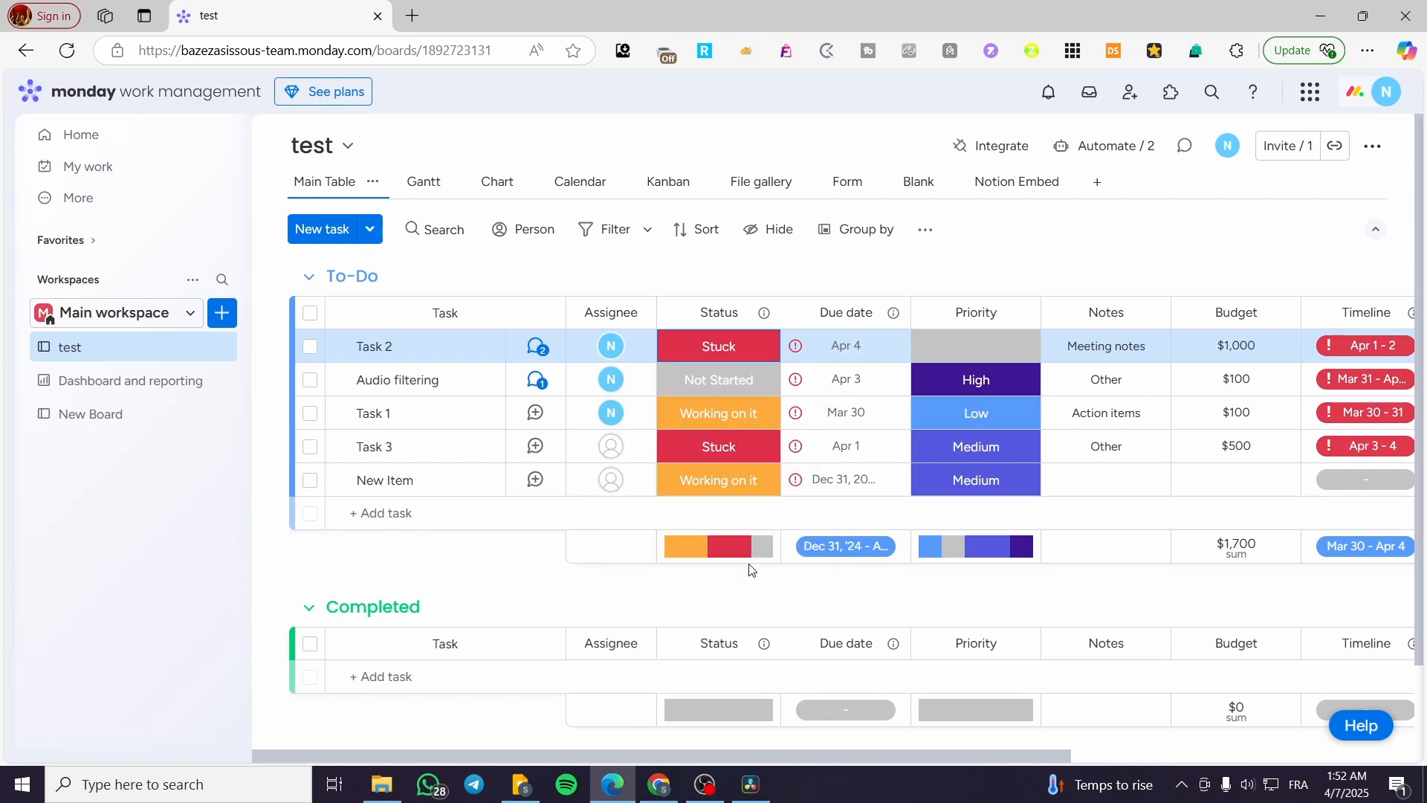
click(726, 356)
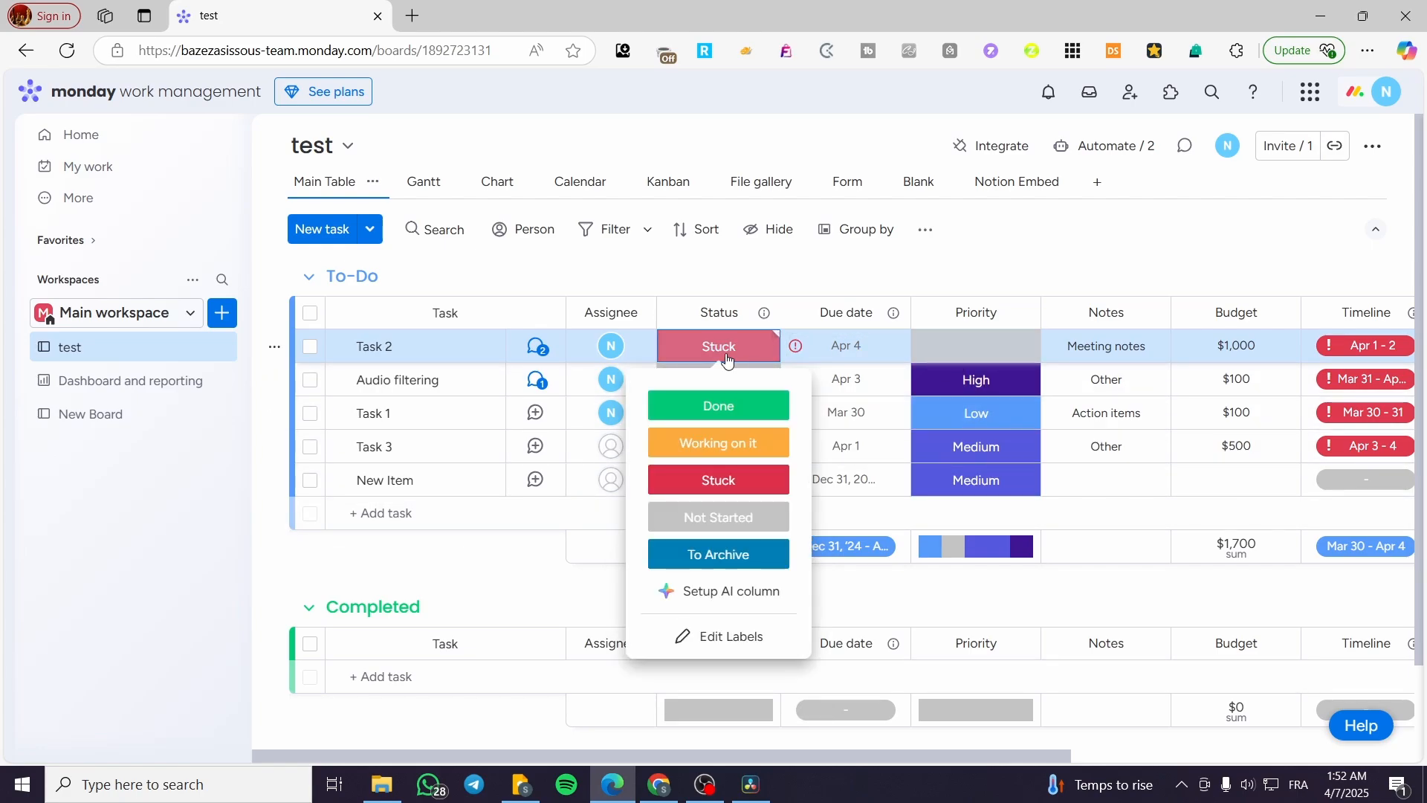
click(880, 270)
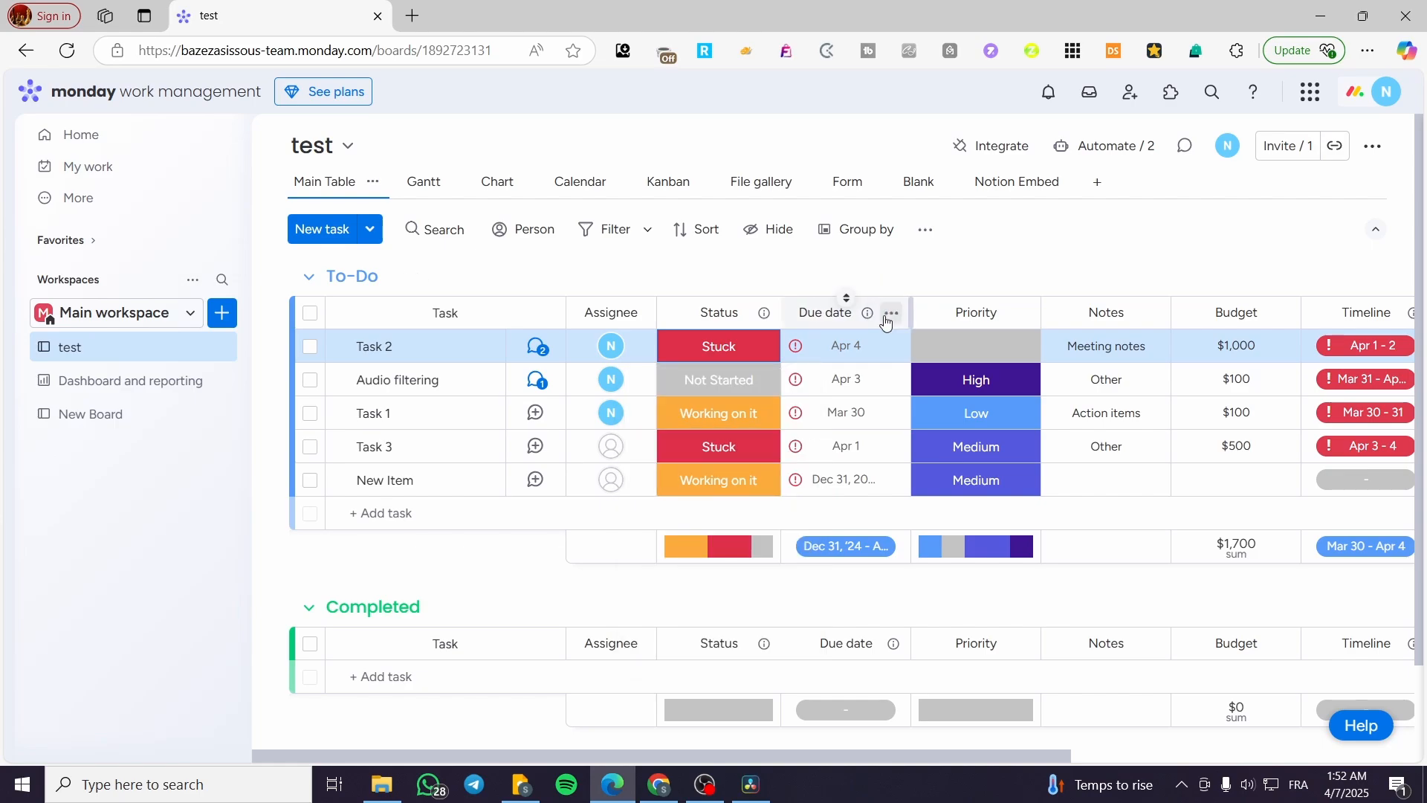
Step: Start a new board automation with the trigger that Status changes to To Archive
click(1109, 150)
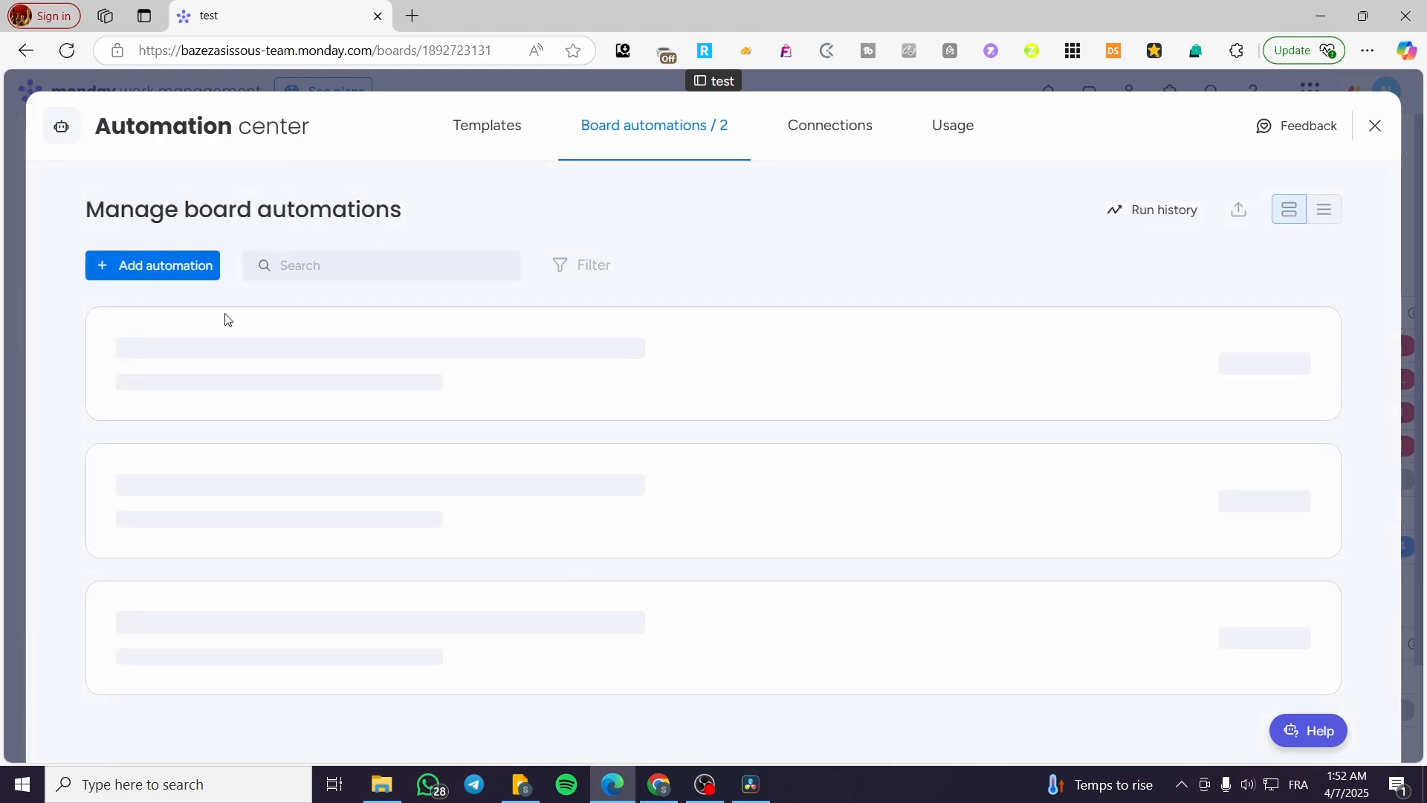
click(137, 265)
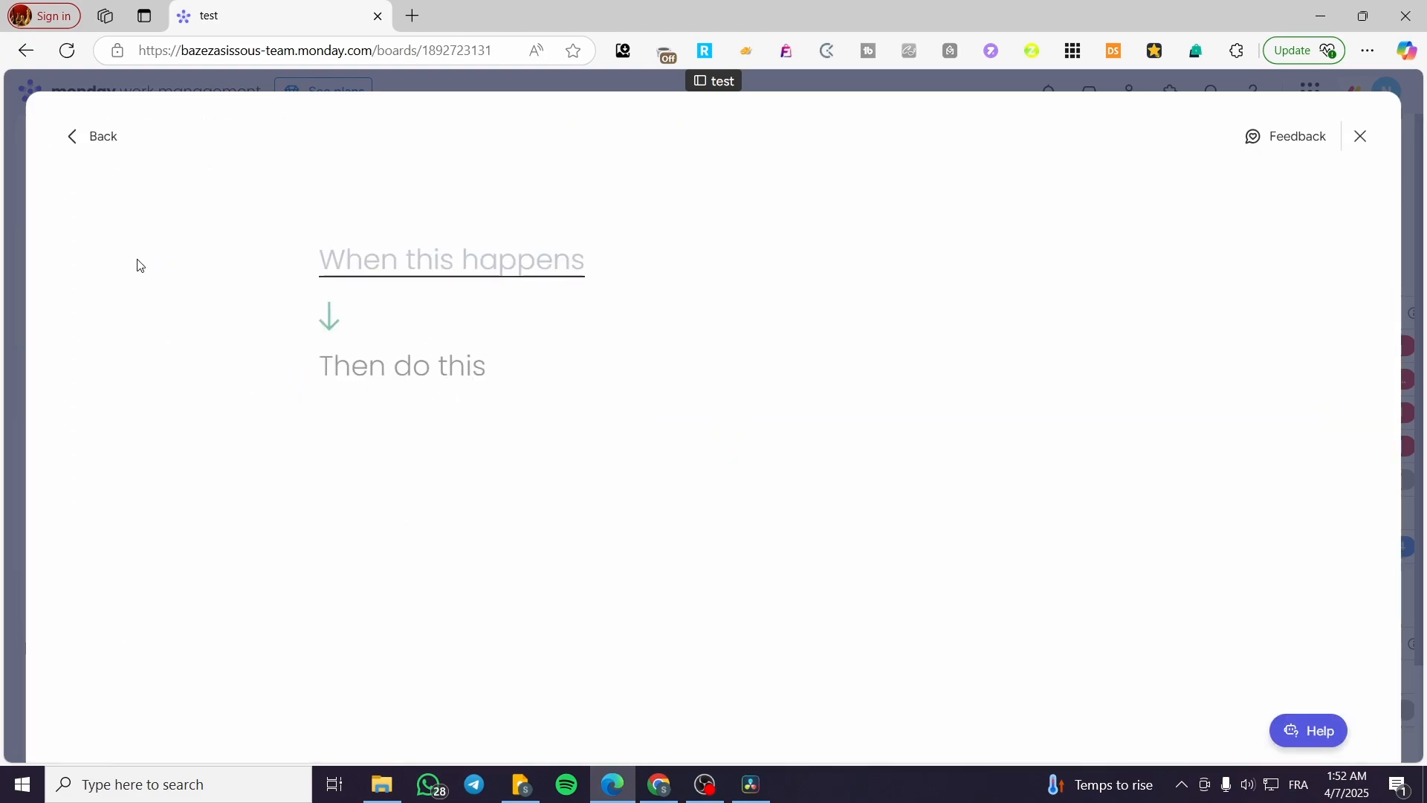
click(436, 276)
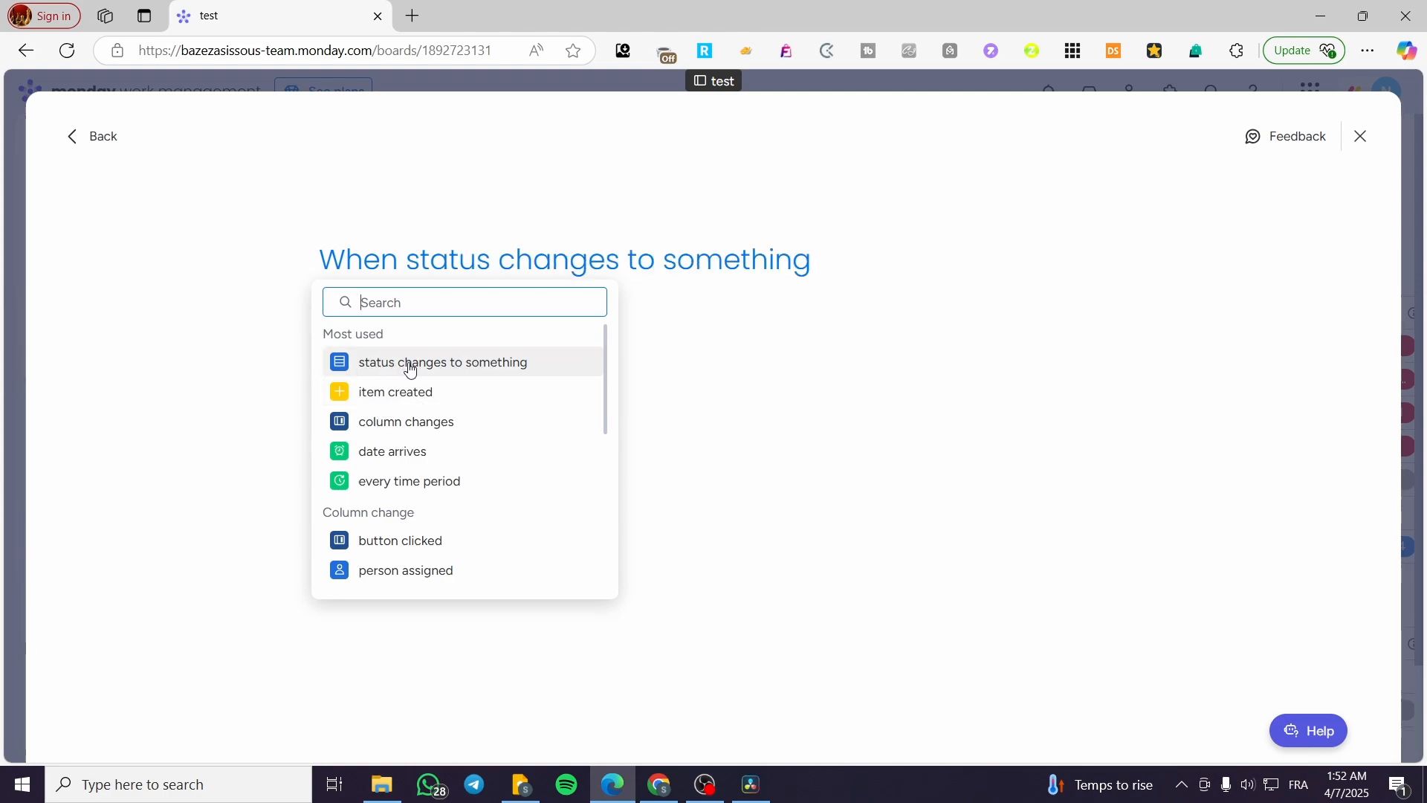
click(481, 366)
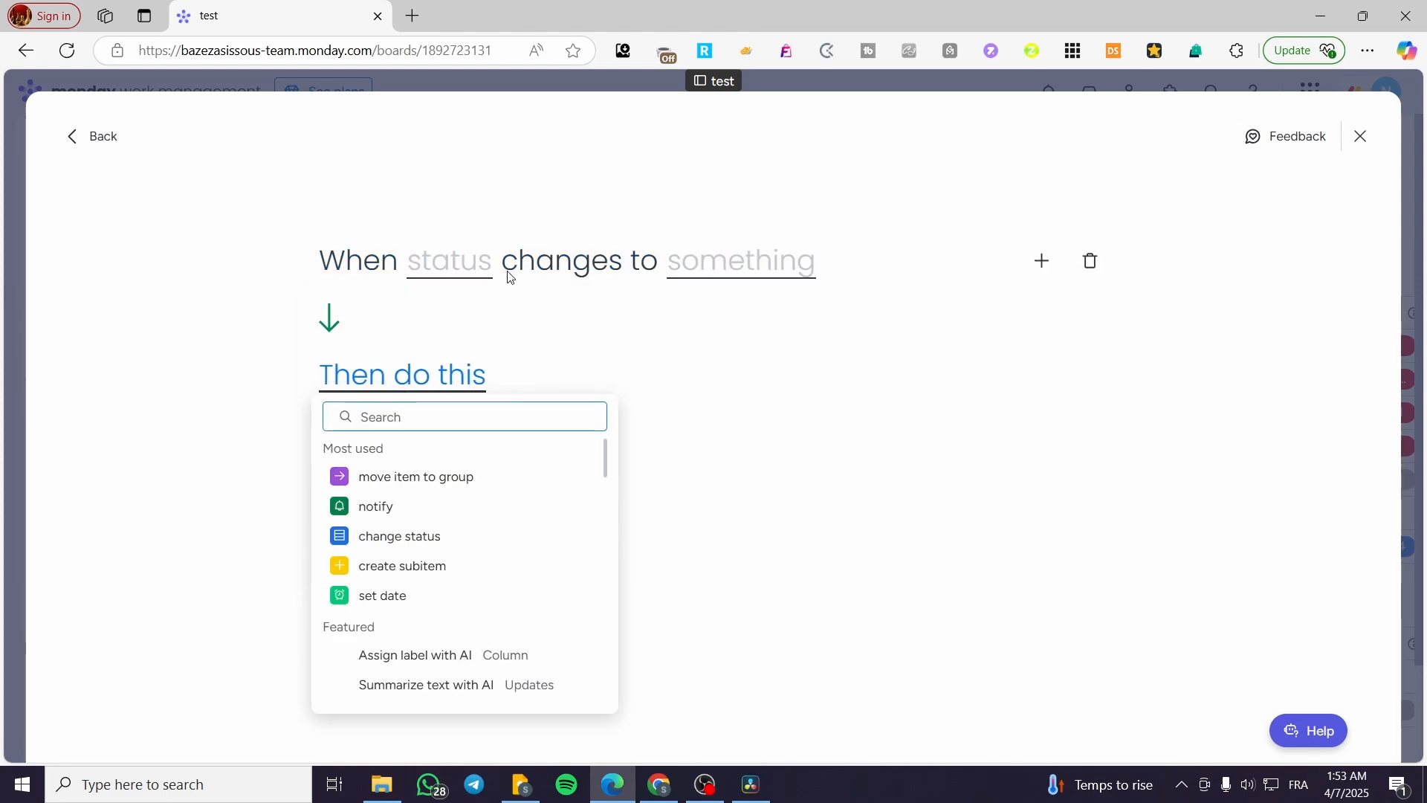
click(455, 269)
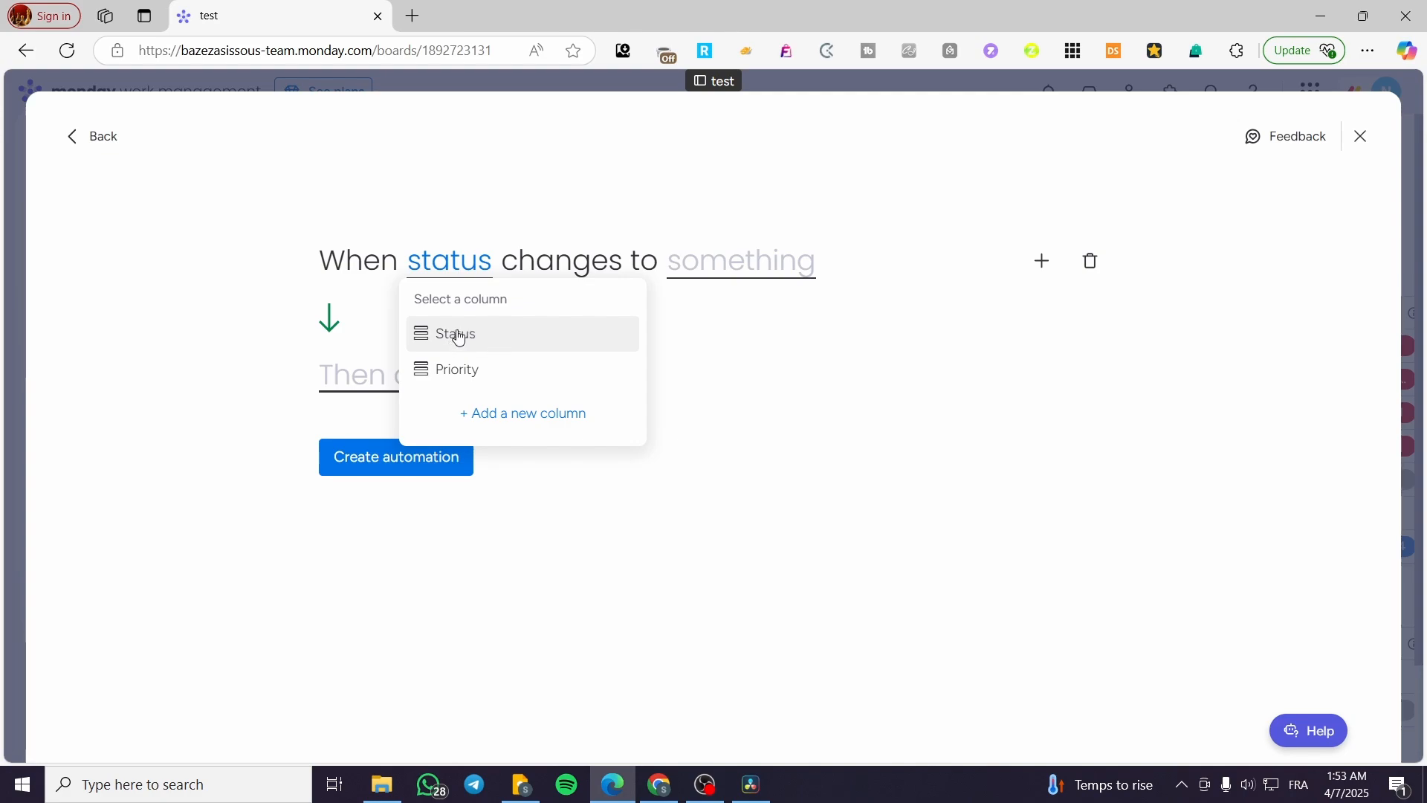
click(482, 336)
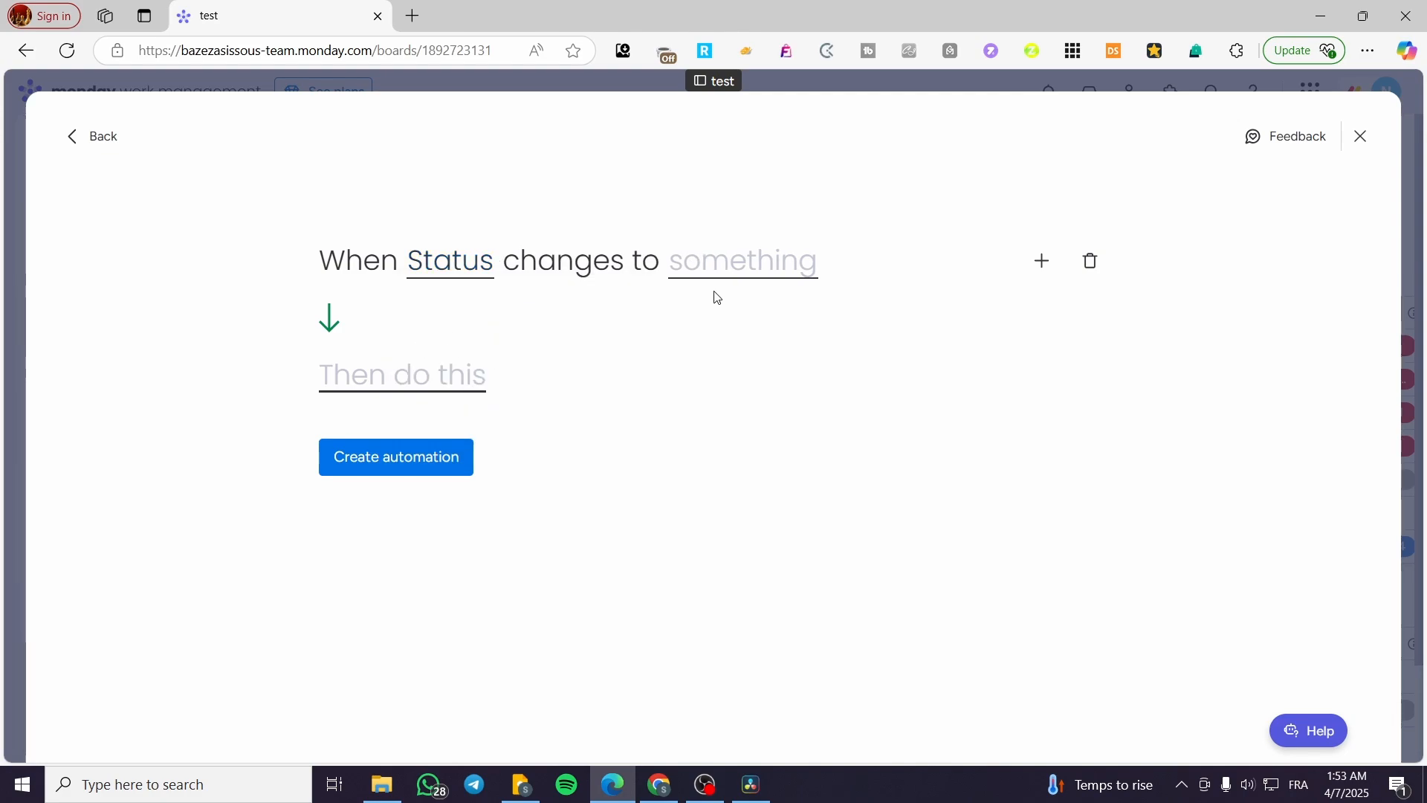
click(786, 275)
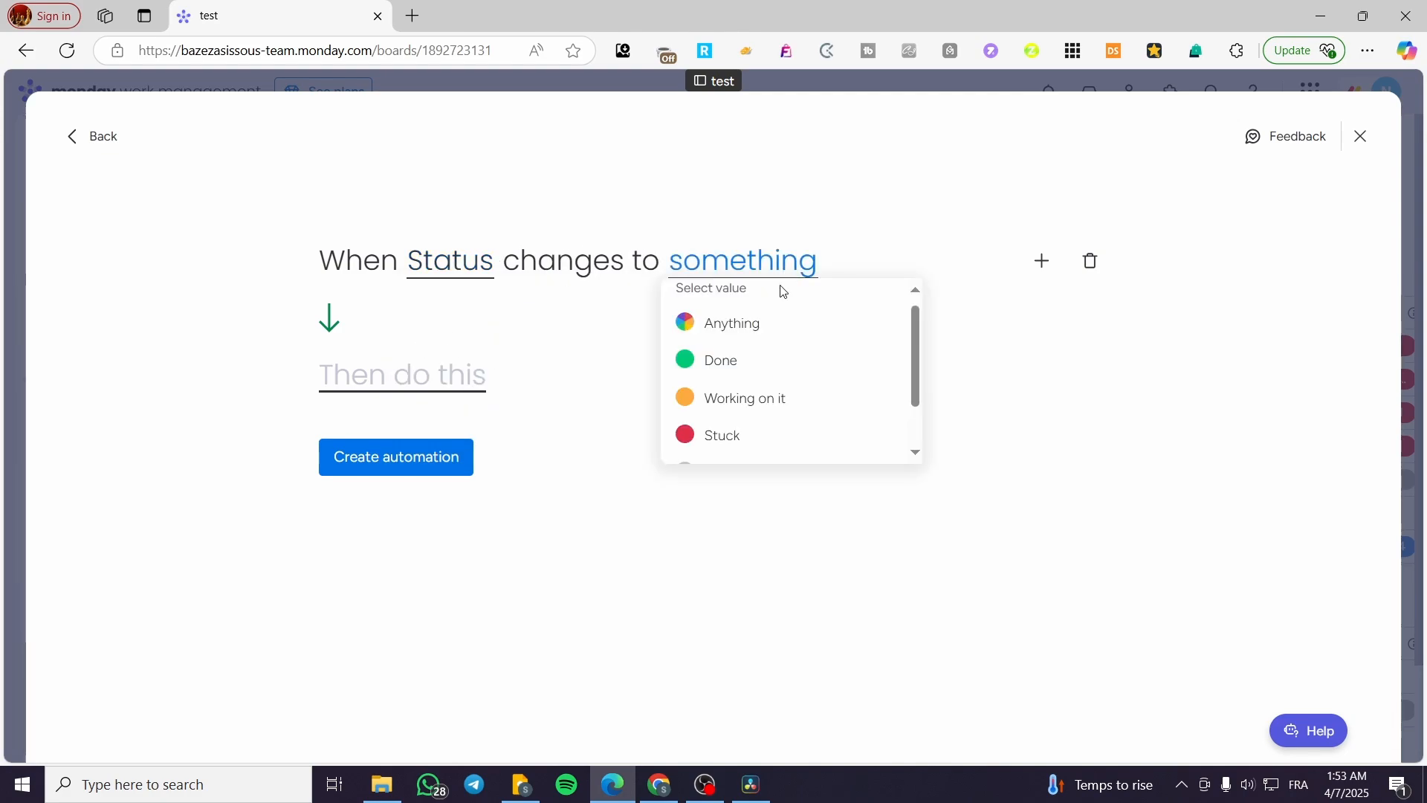
scroll(779, 298, down, 2)
click(721, 449)
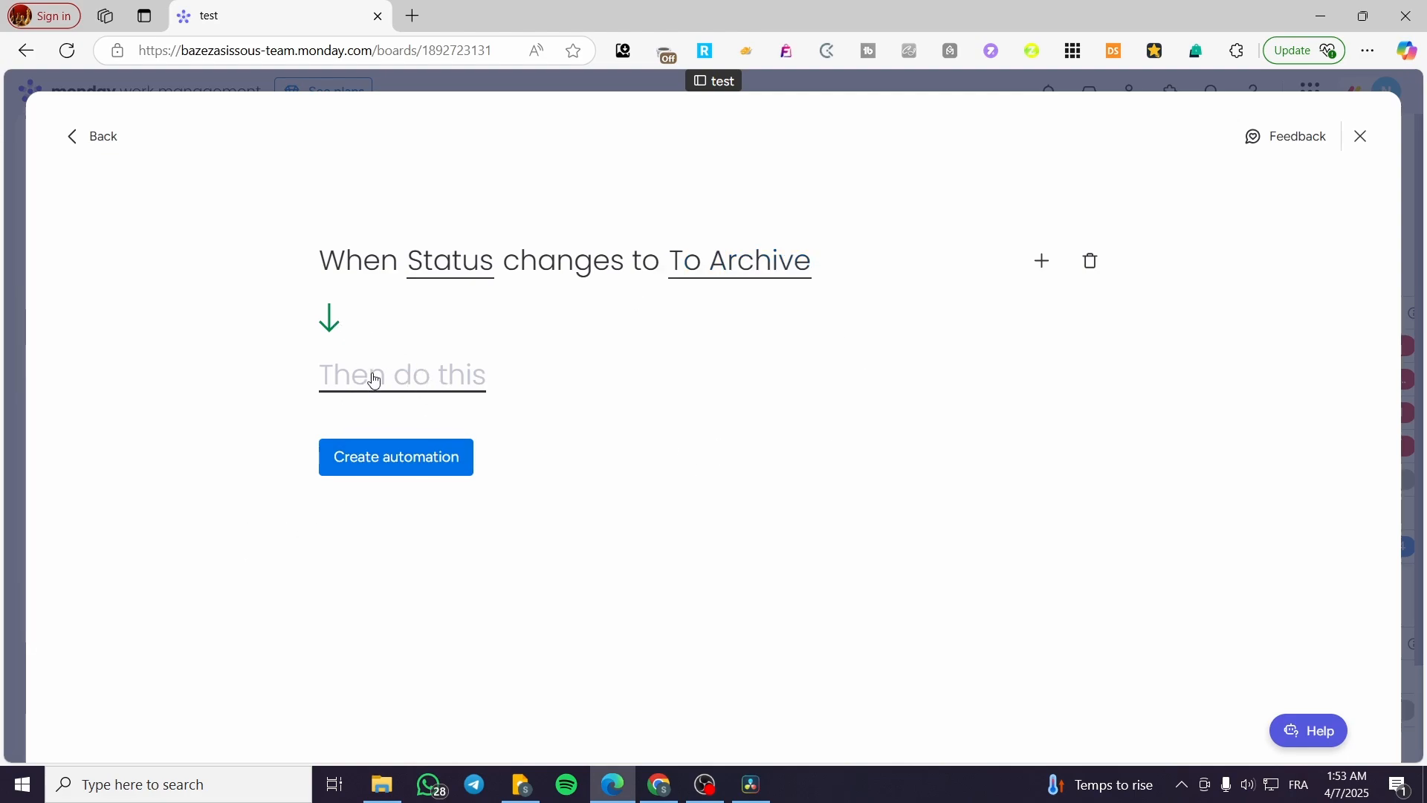
click(1041, 262)
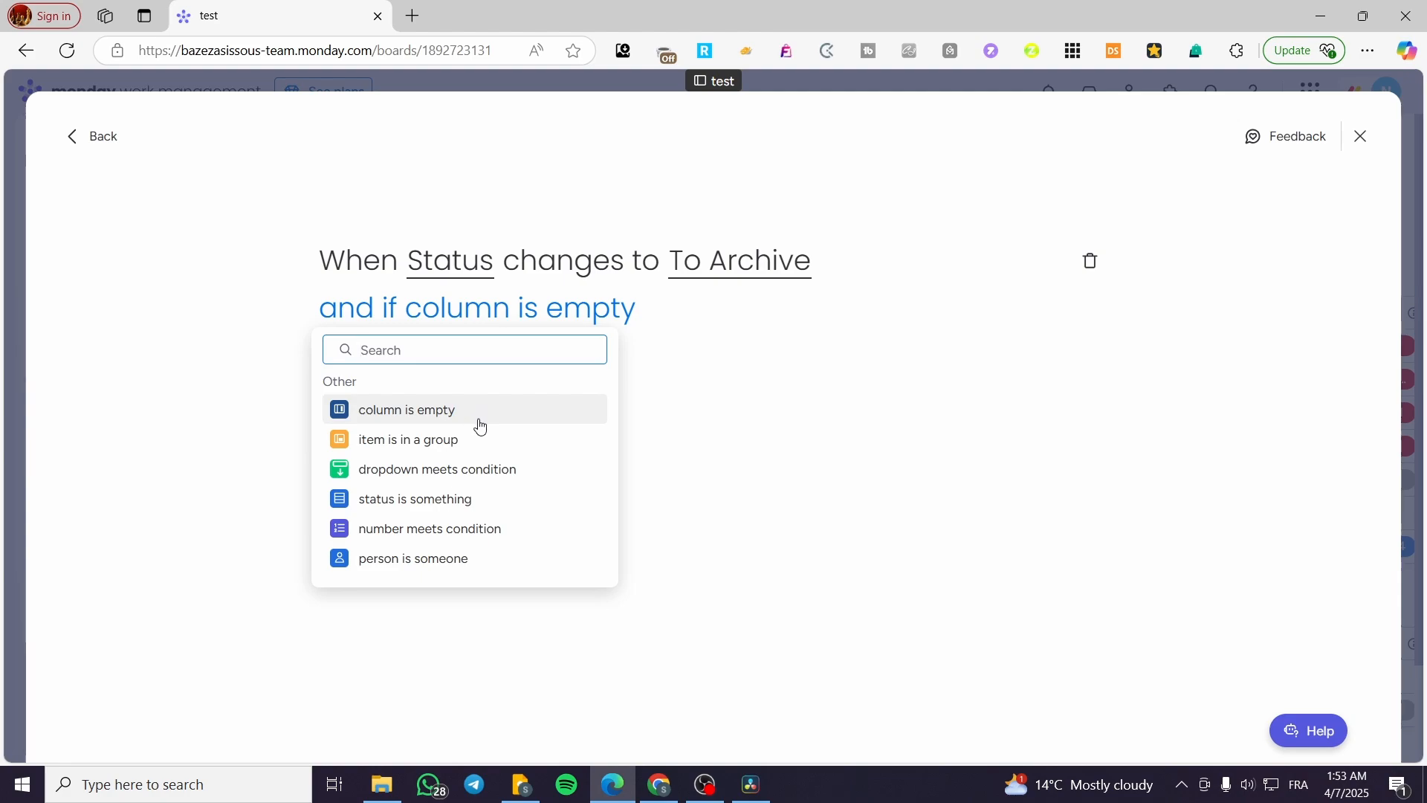
text(d)
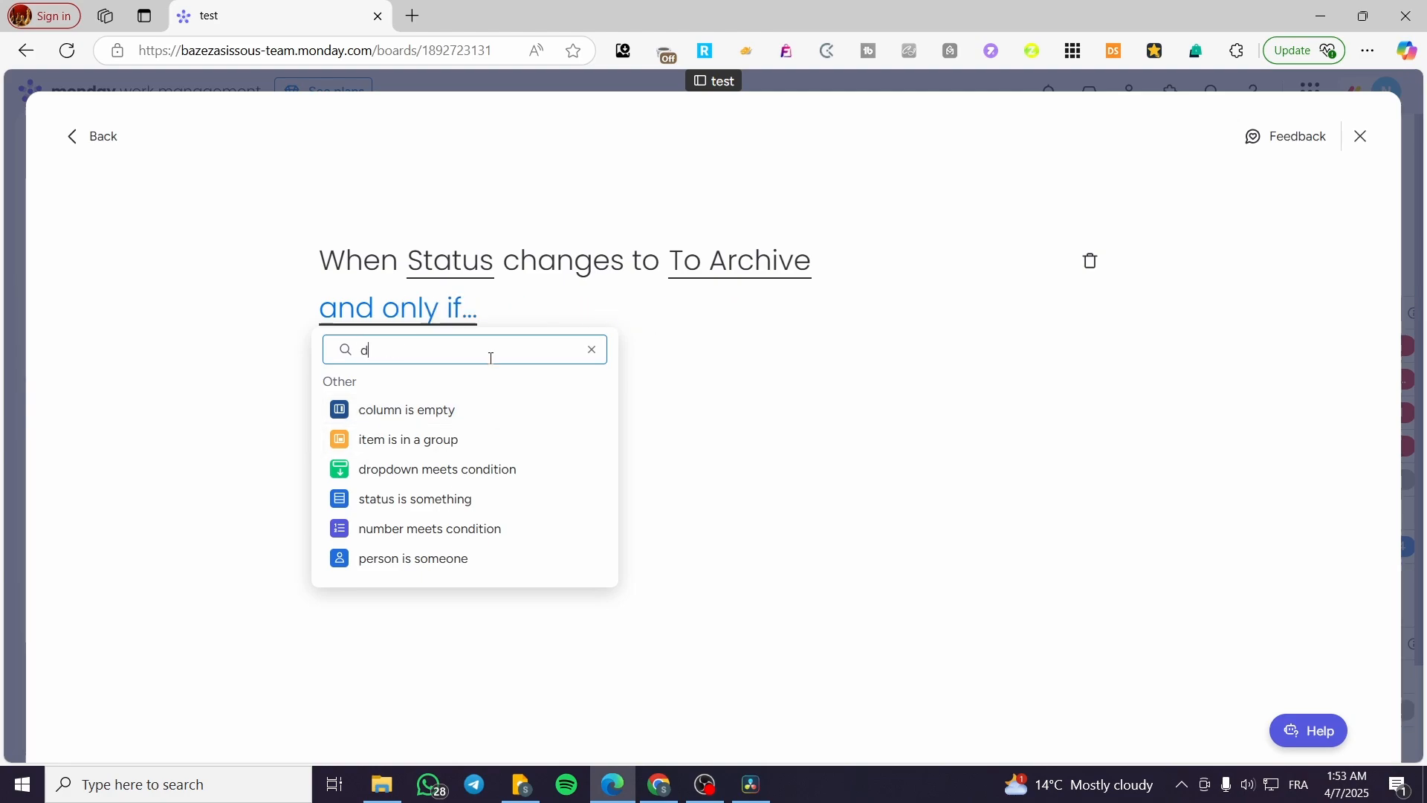
text(at)
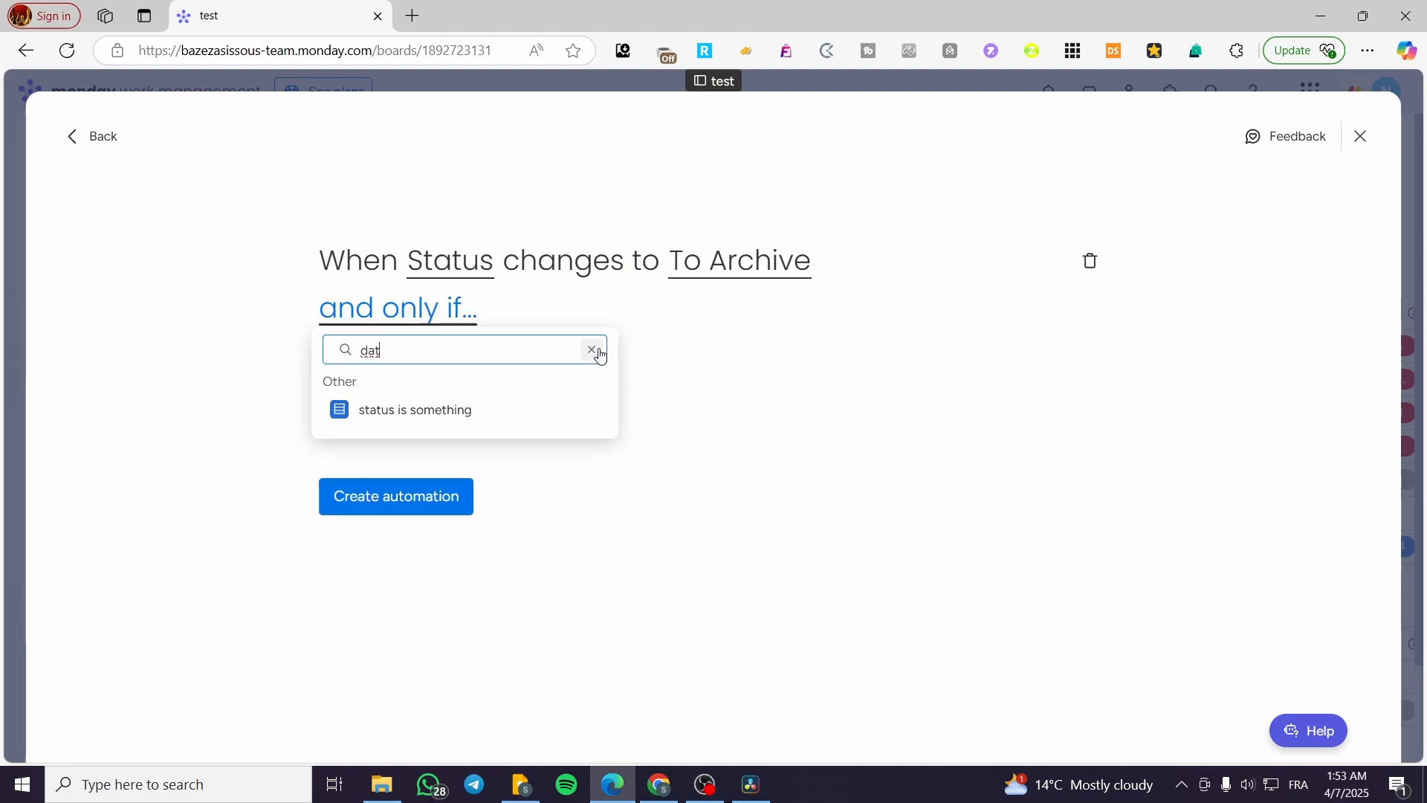
click(600, 355)
click(978, 358)
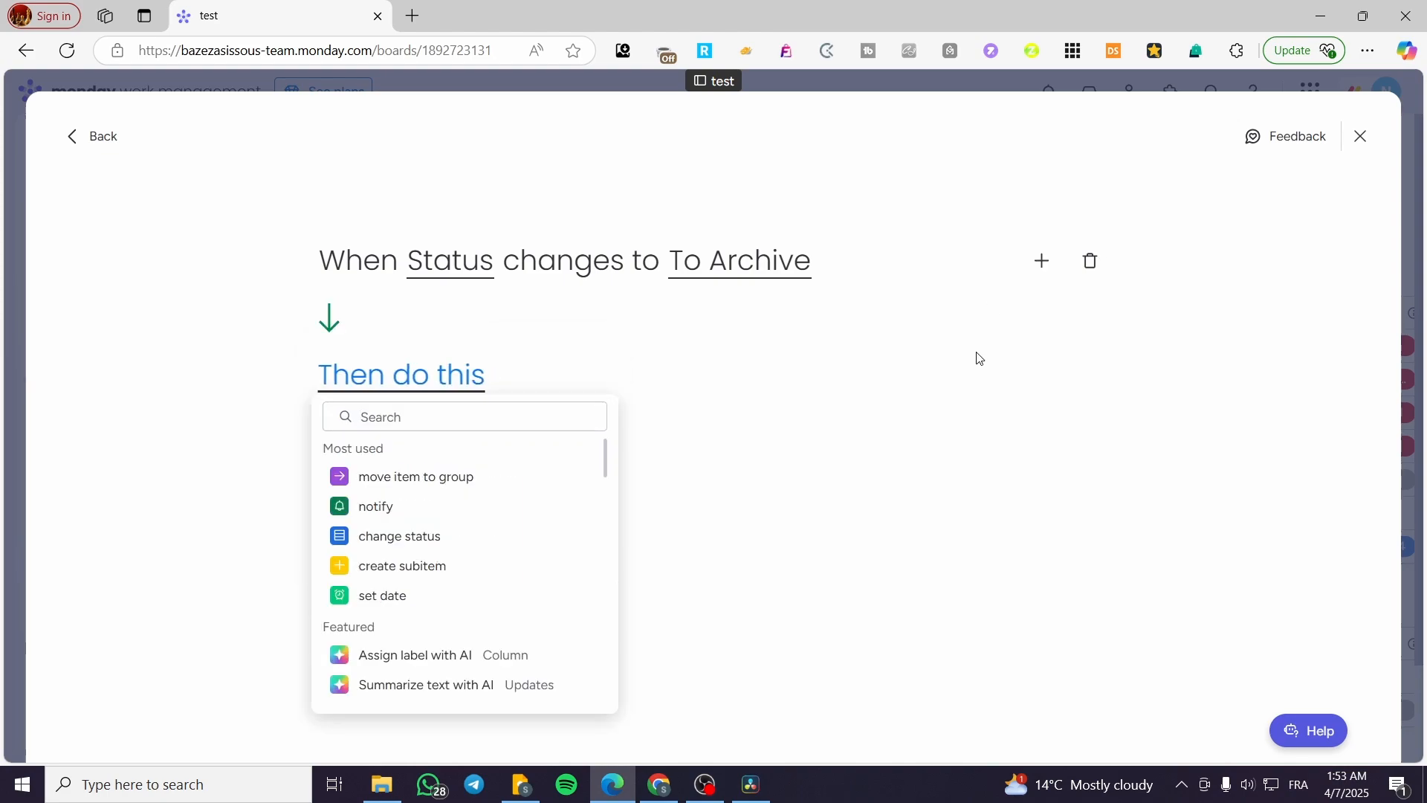
click(980, 359)
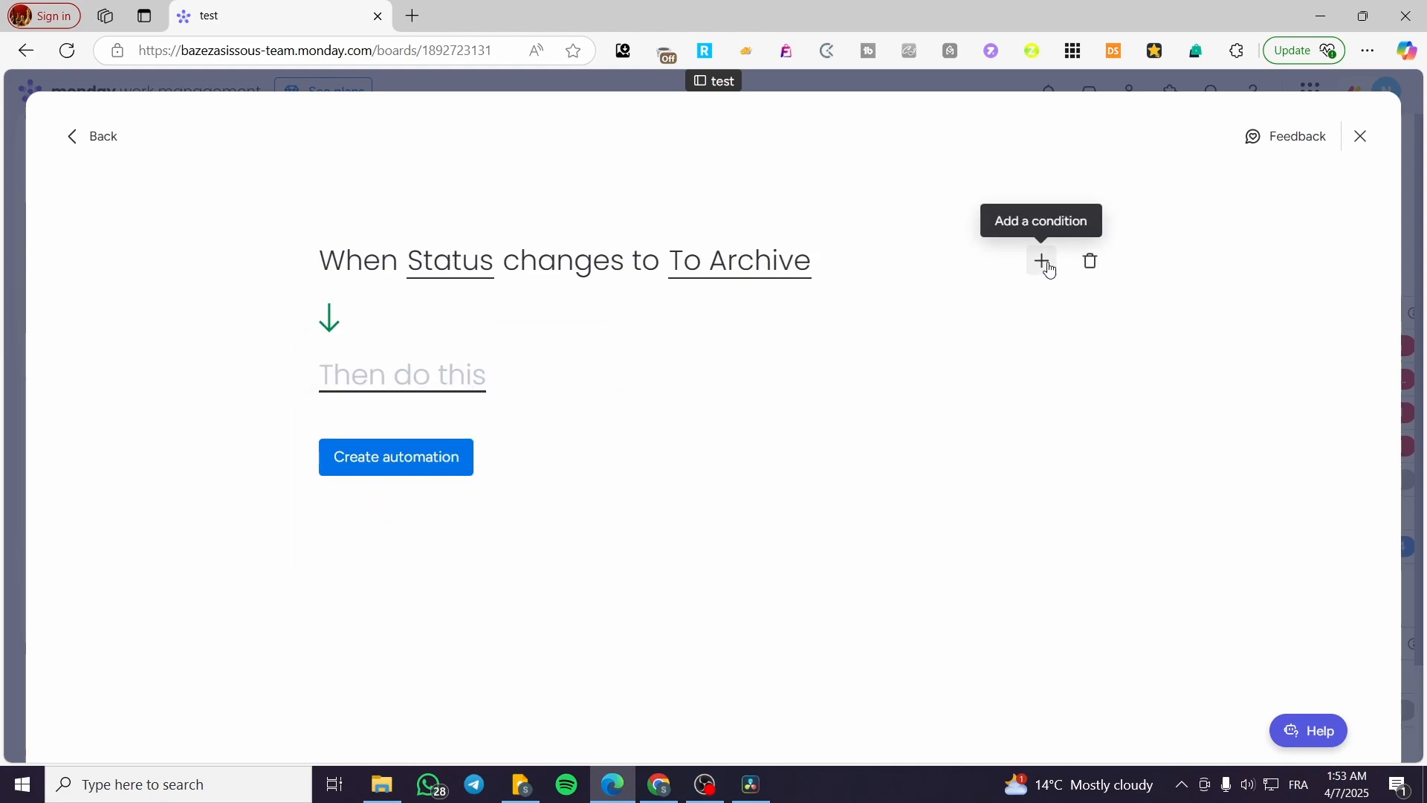
Step: Set the automation's action to archive item and create the automation
click(423, 385)
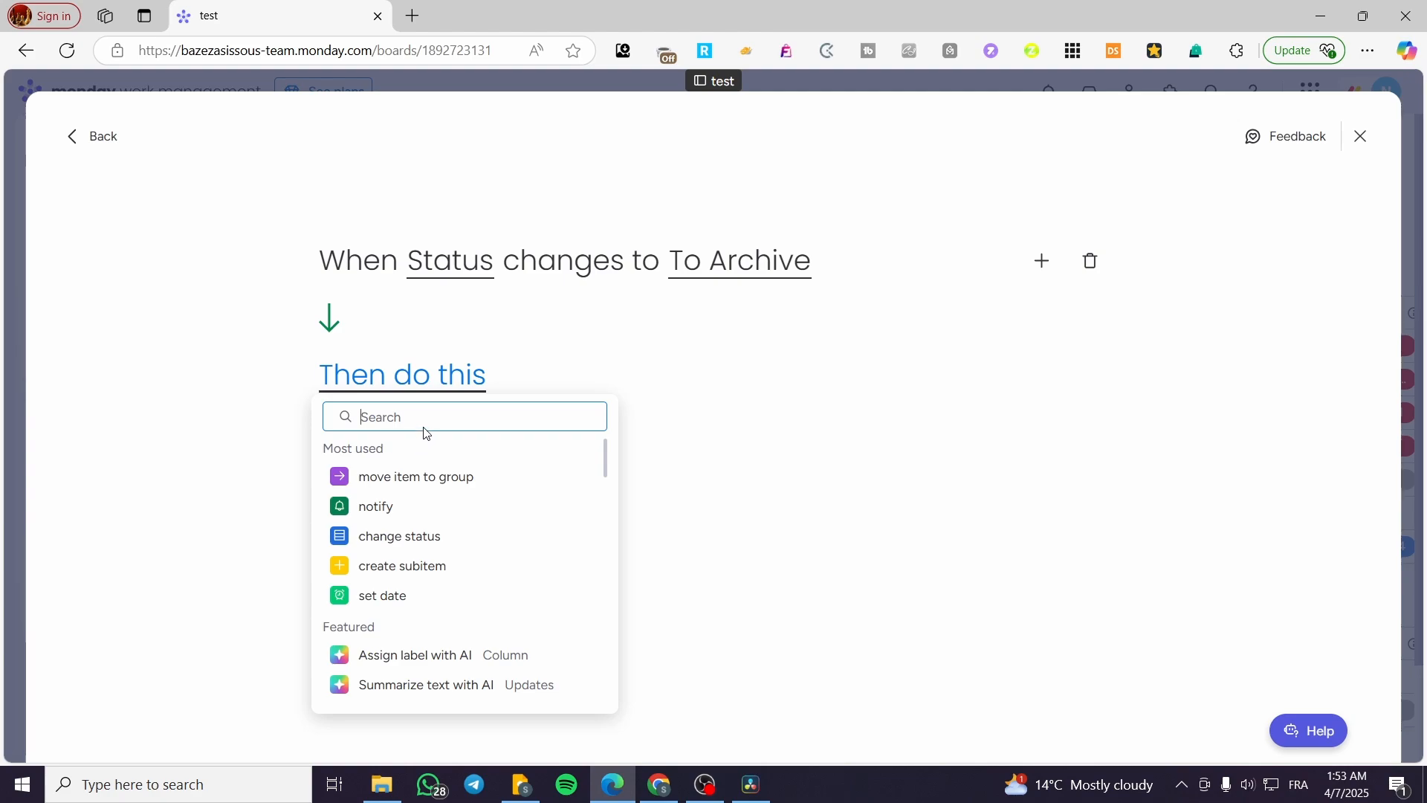
text(archive)
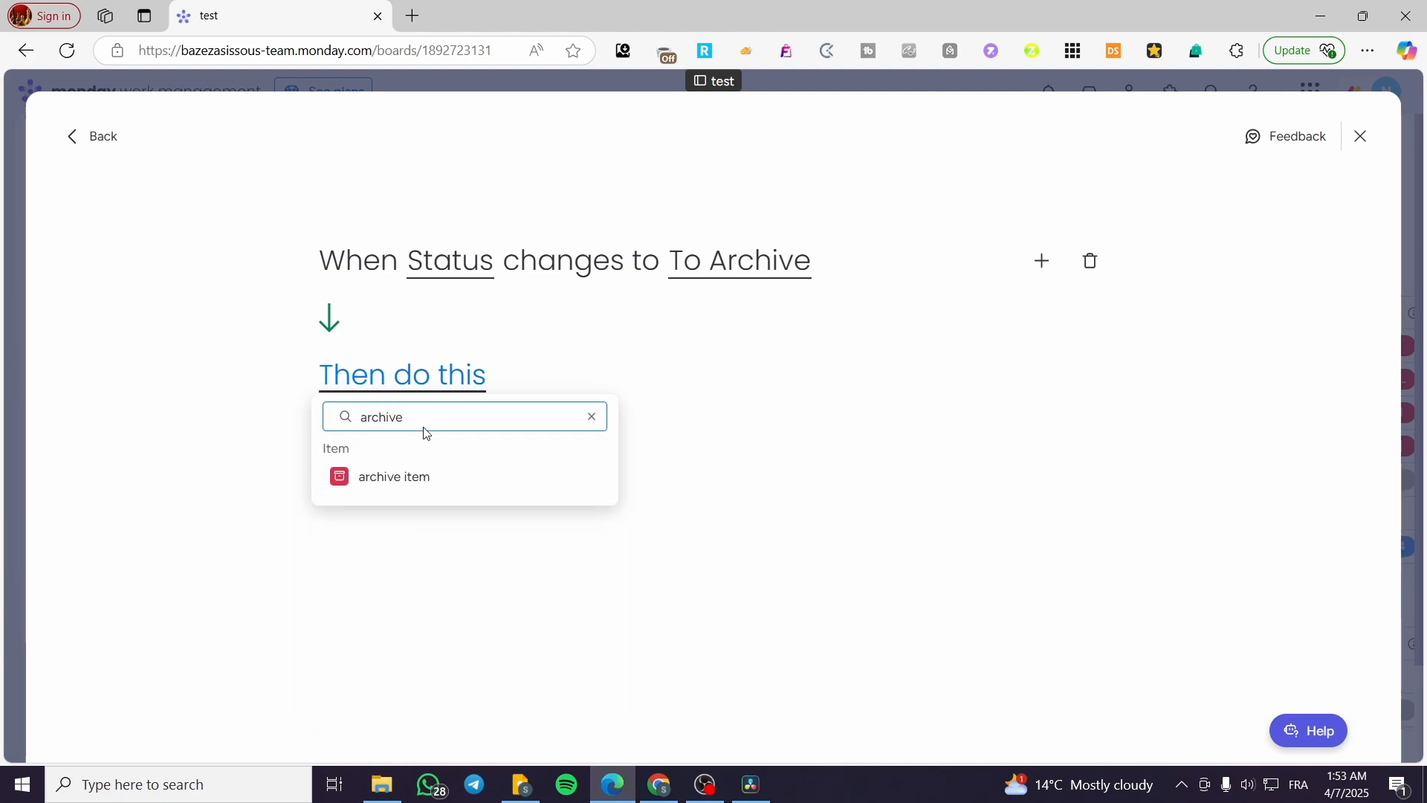
click(397, 476)
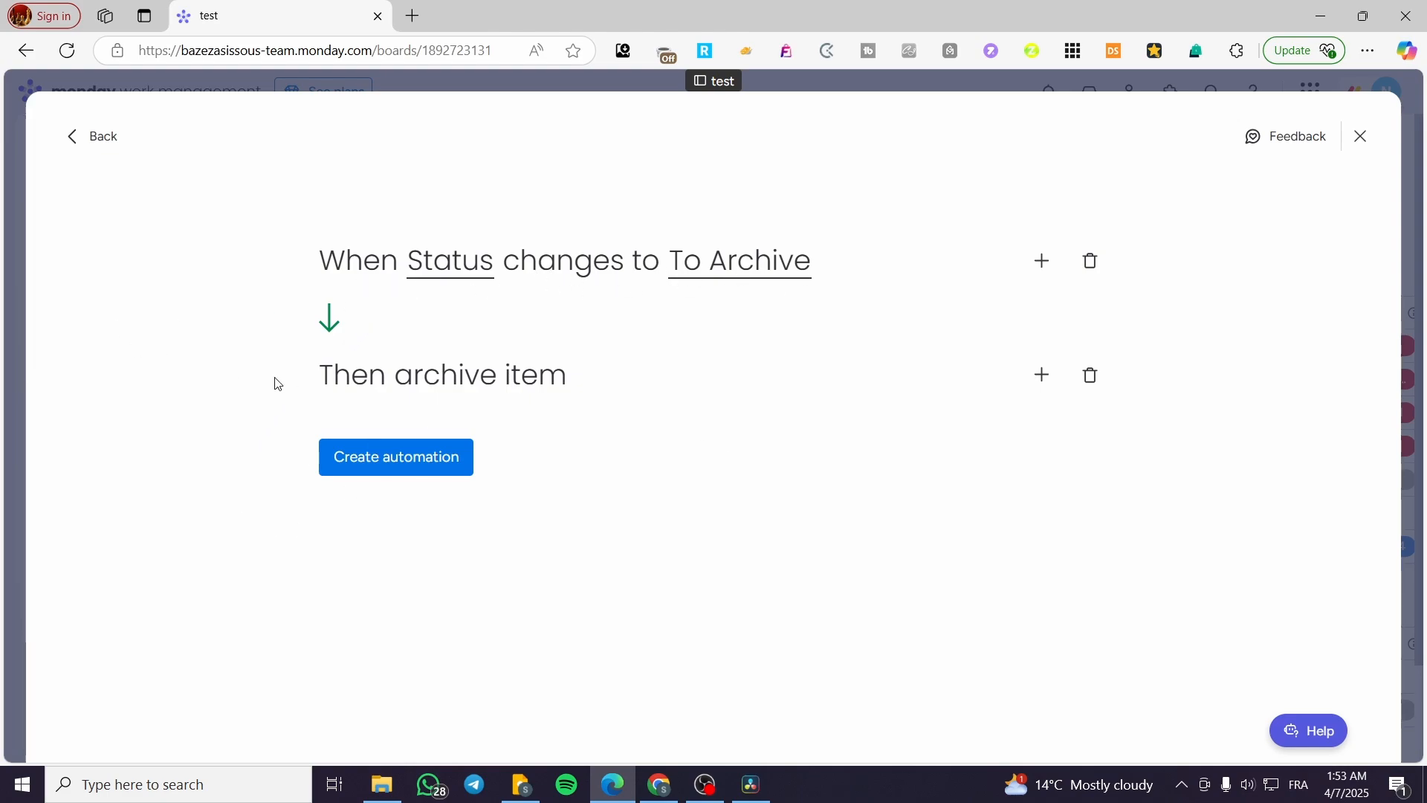
click(396, 460)
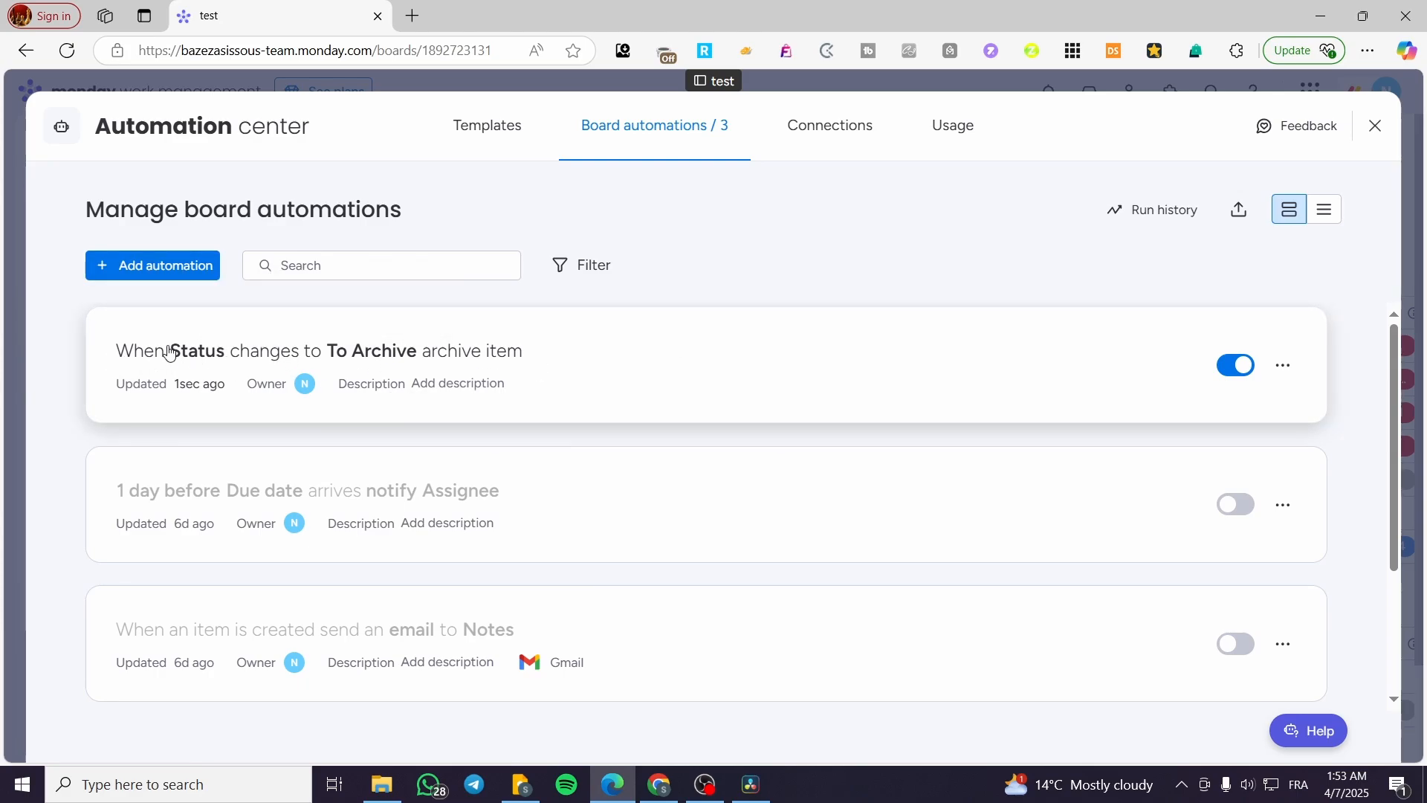
Step: Start another board automation with the trigger that Status changes to Done
click(163, 272)
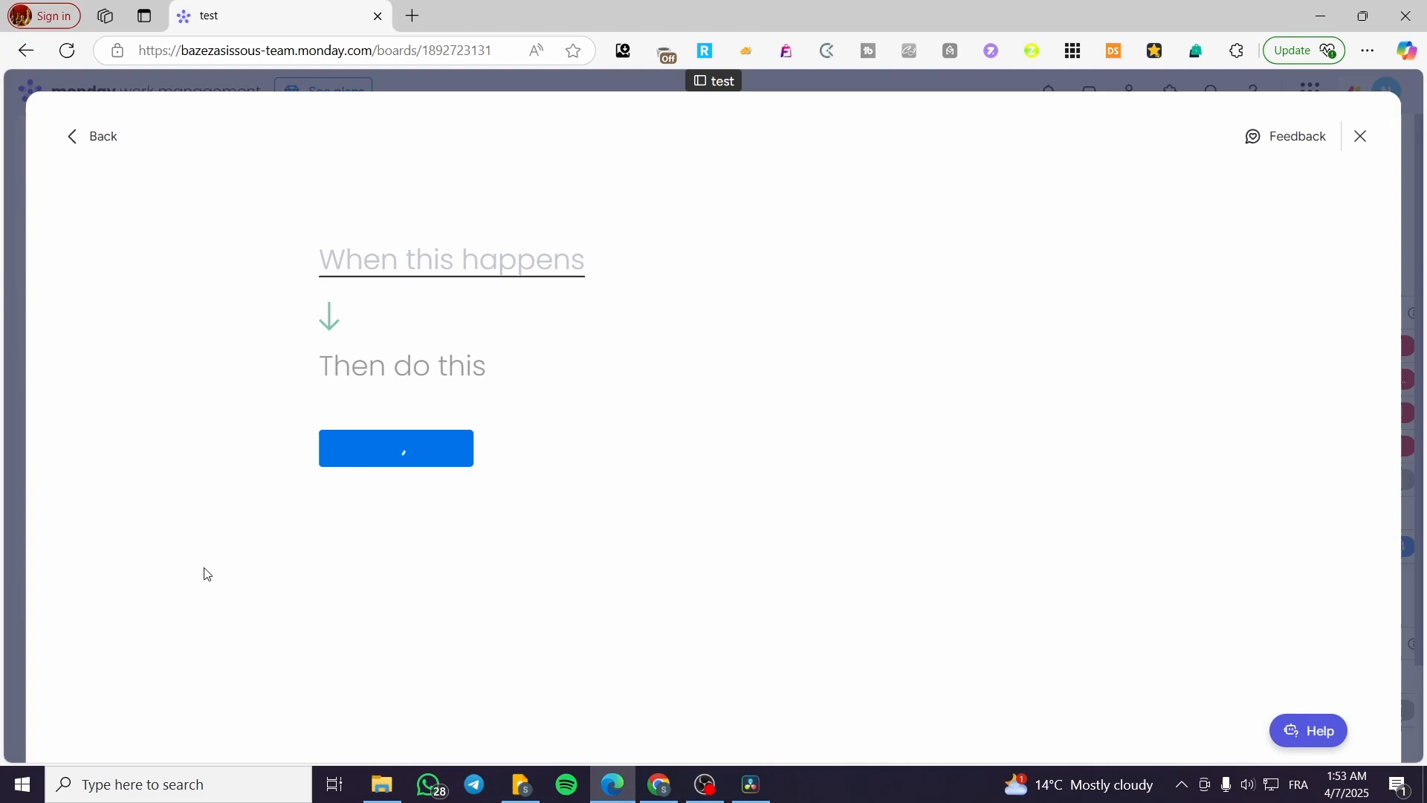
click(446, 269)
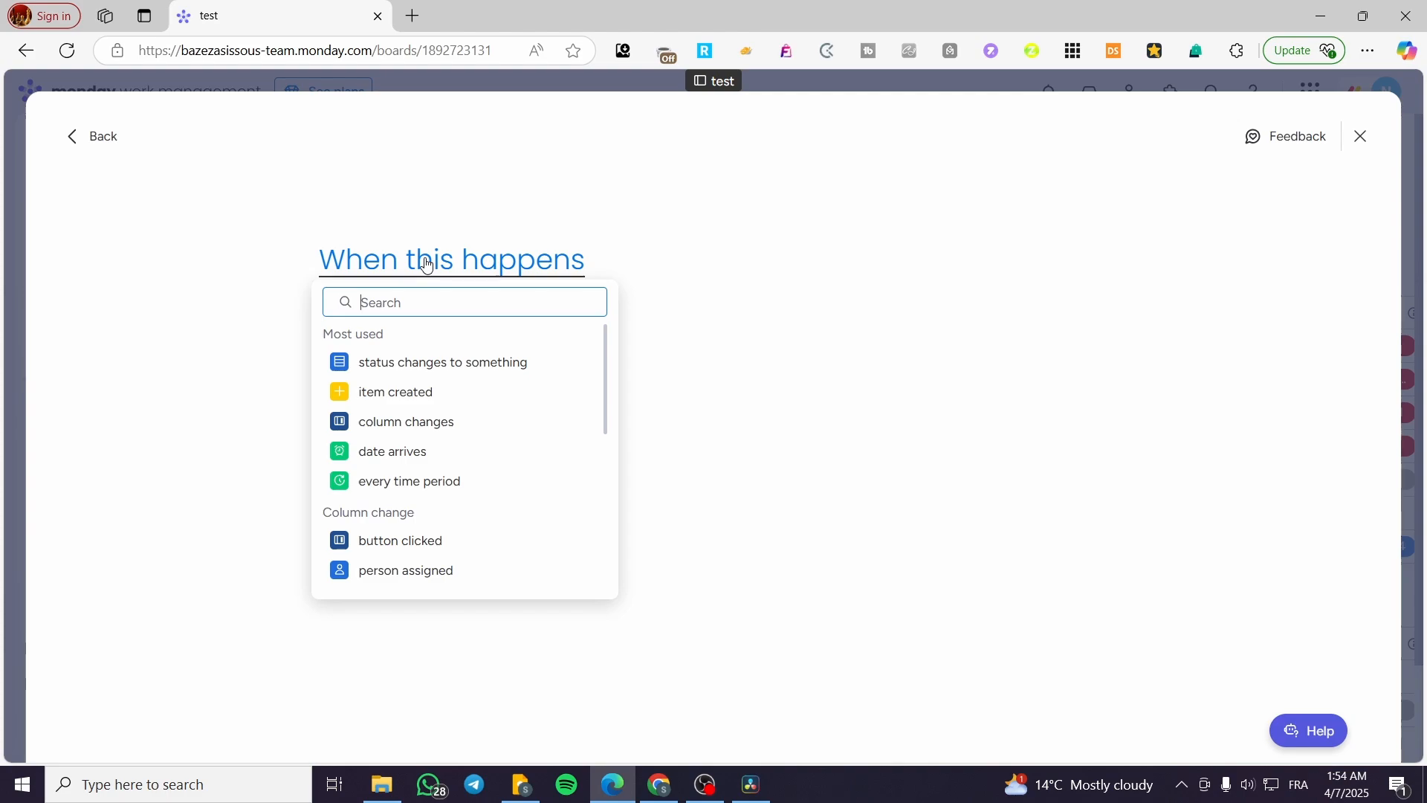
click(411, 370)
click(475, 271)
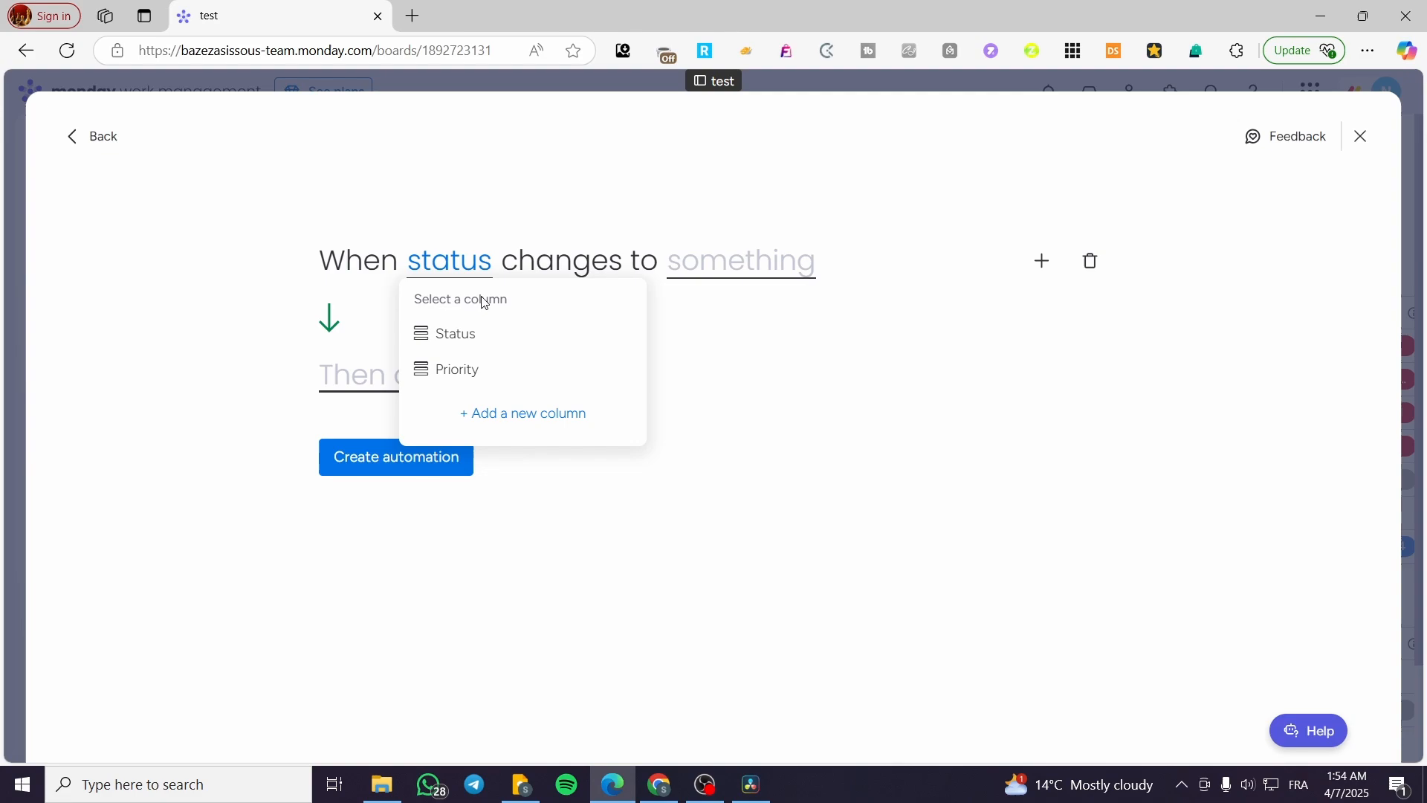
click(487, 347)
click(733, 277)
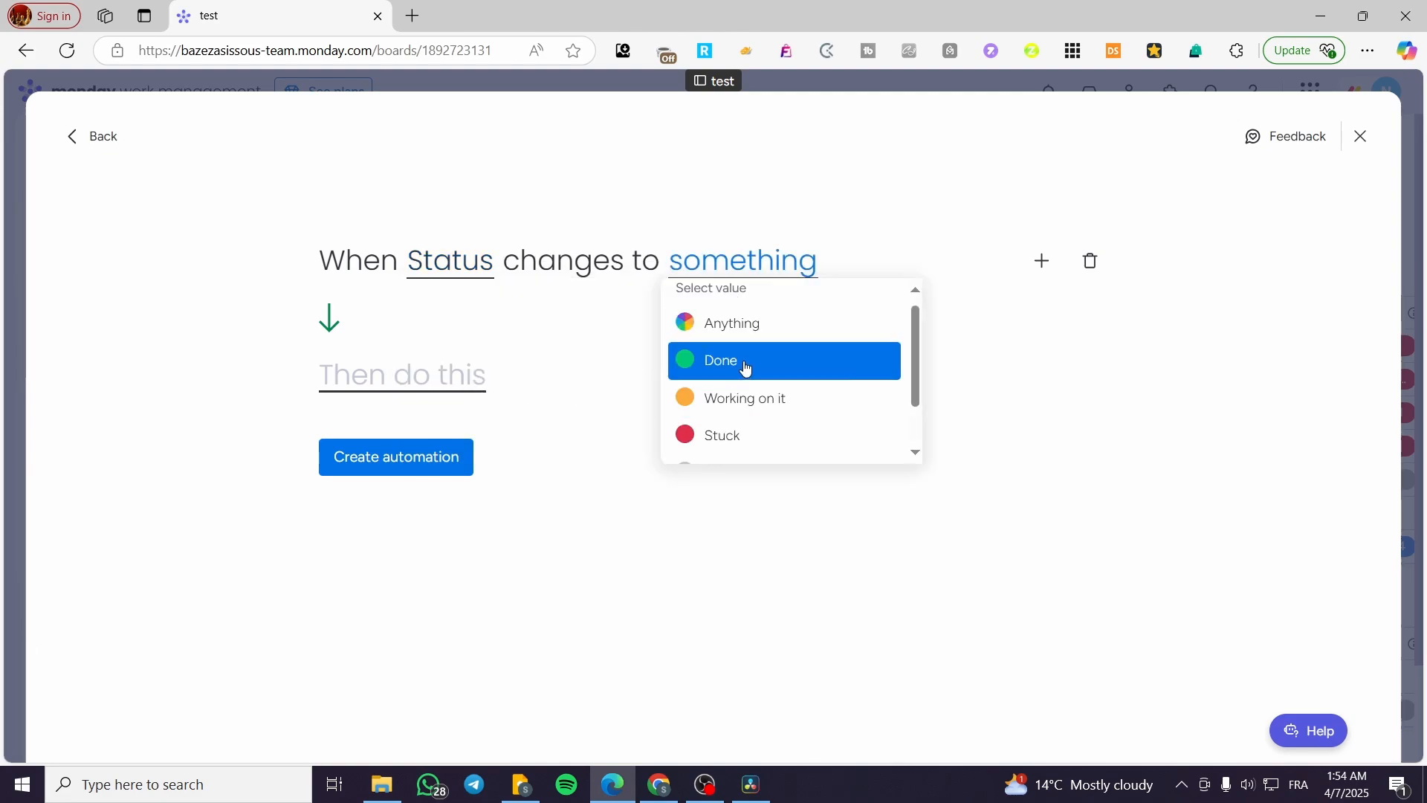
click(742, 369)
Step: Set the automation's action to change Status to To Archive, create the automation and return to the test board
click(452, 387)
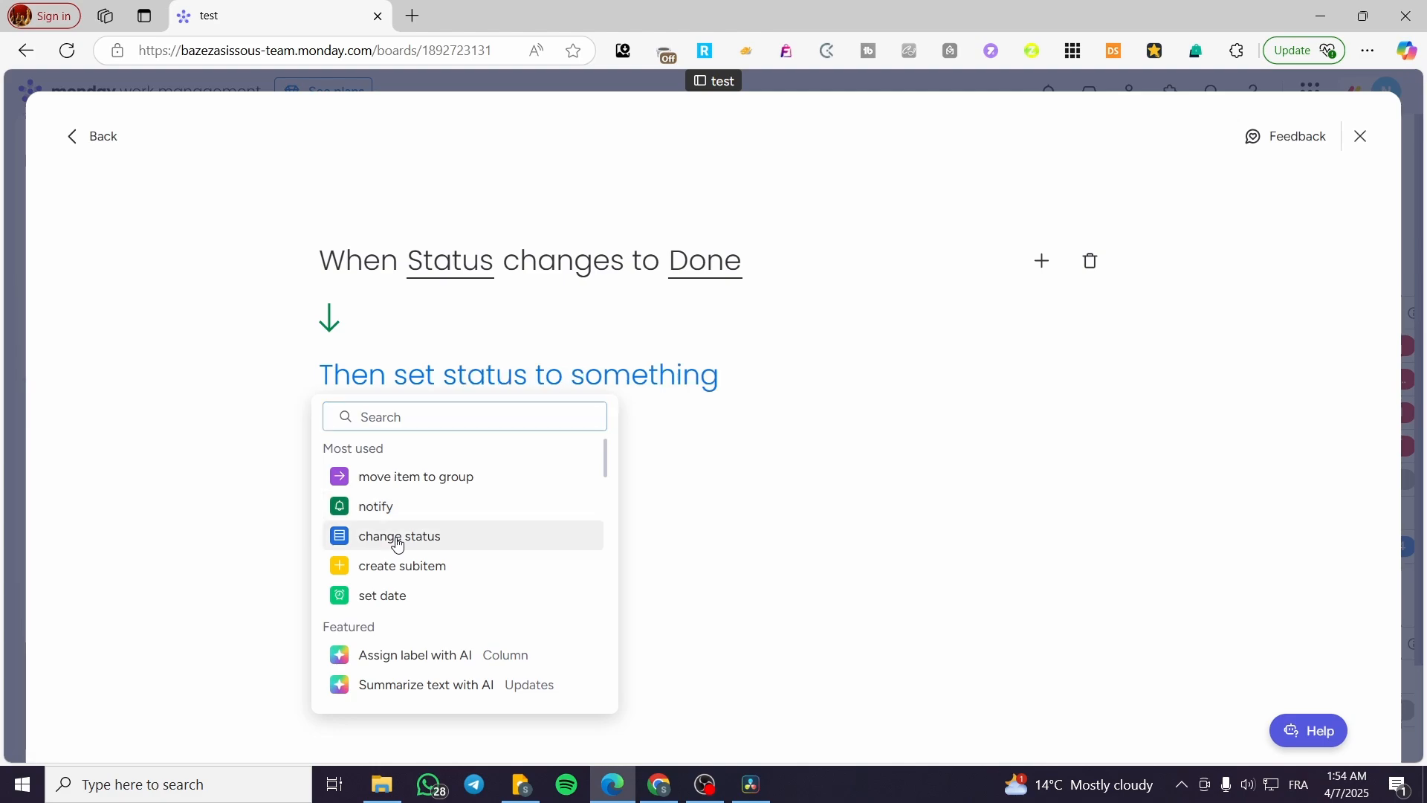
click(480, 539)
click(493, 382)
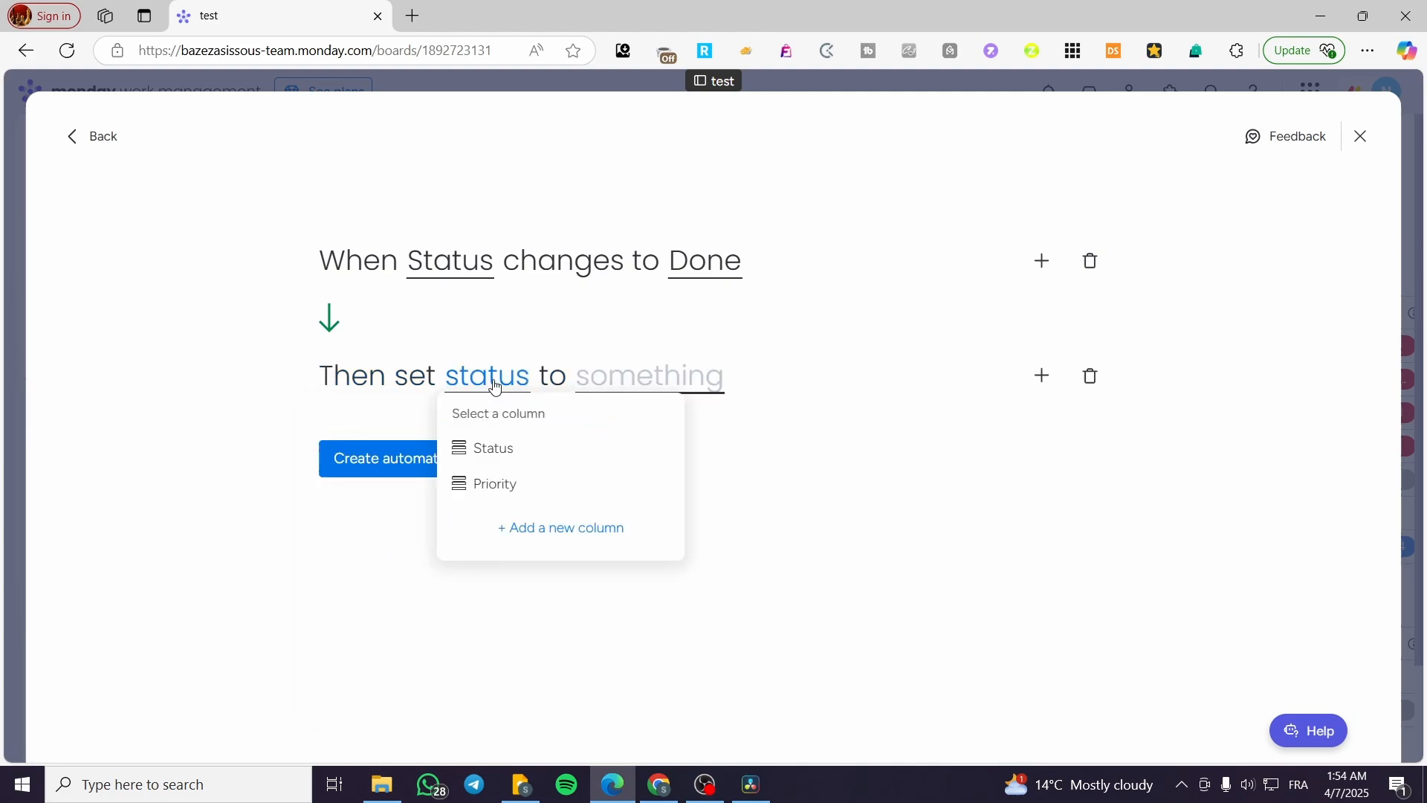
click(515, 449)
click(653, 379)
scroll(654, 547, down, 1)
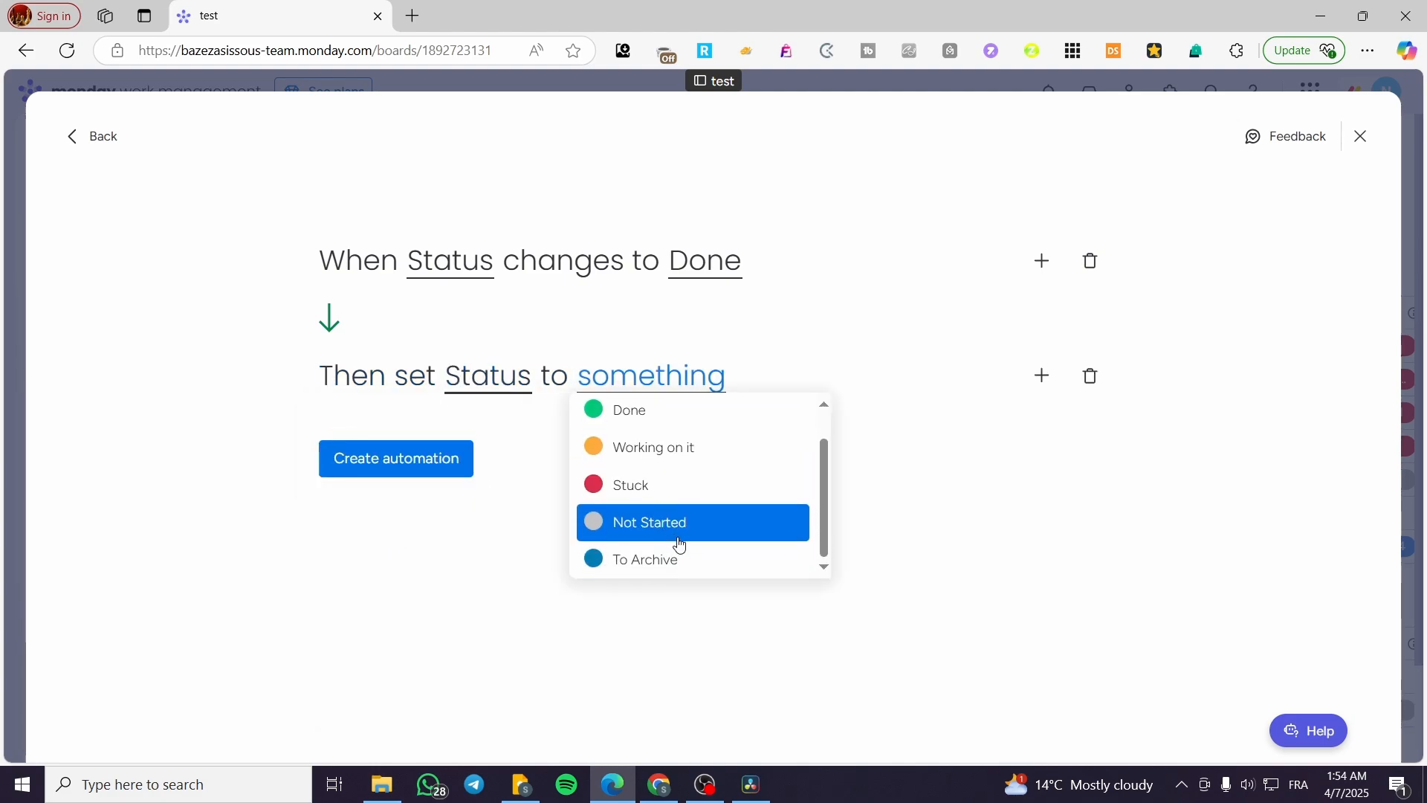
click(672, 557)
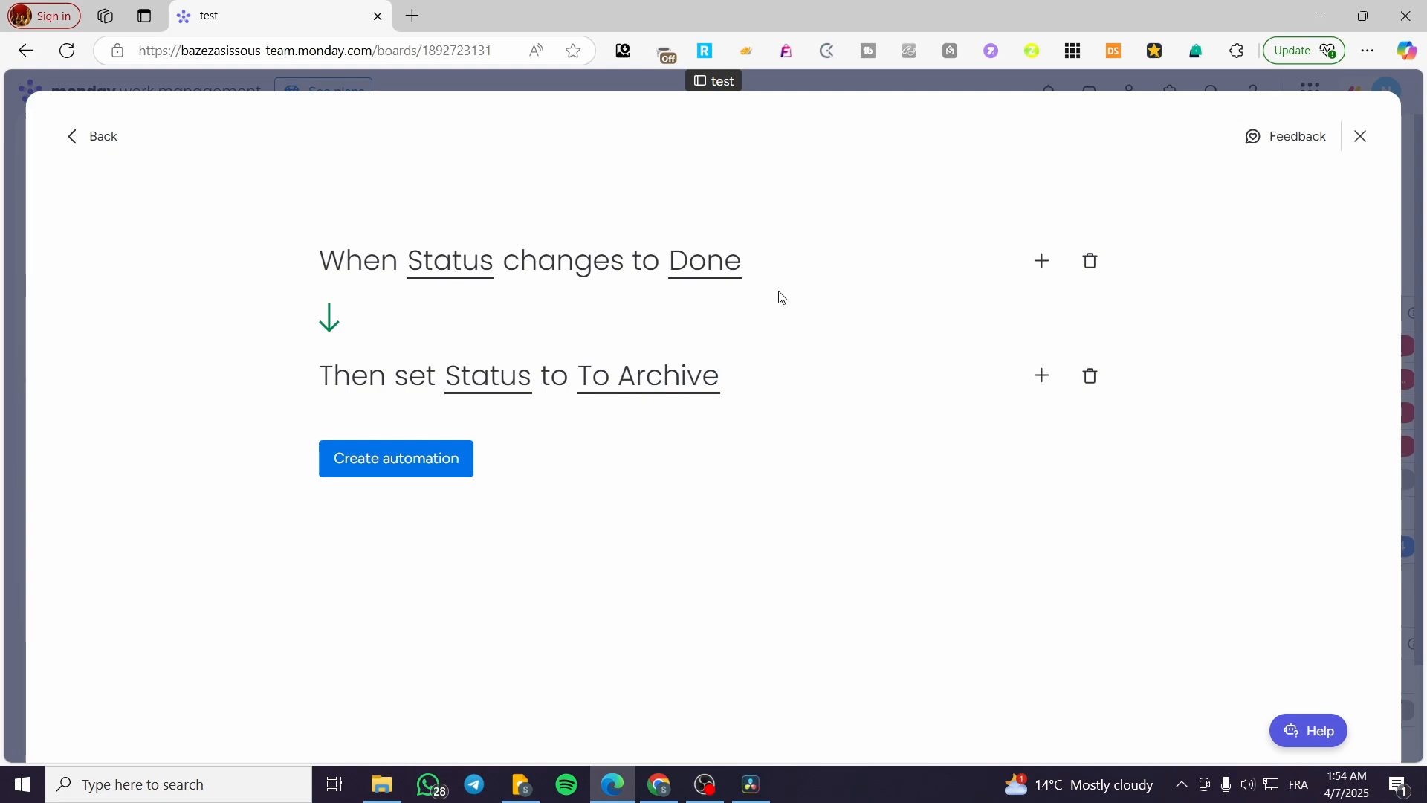
click(452, 465)
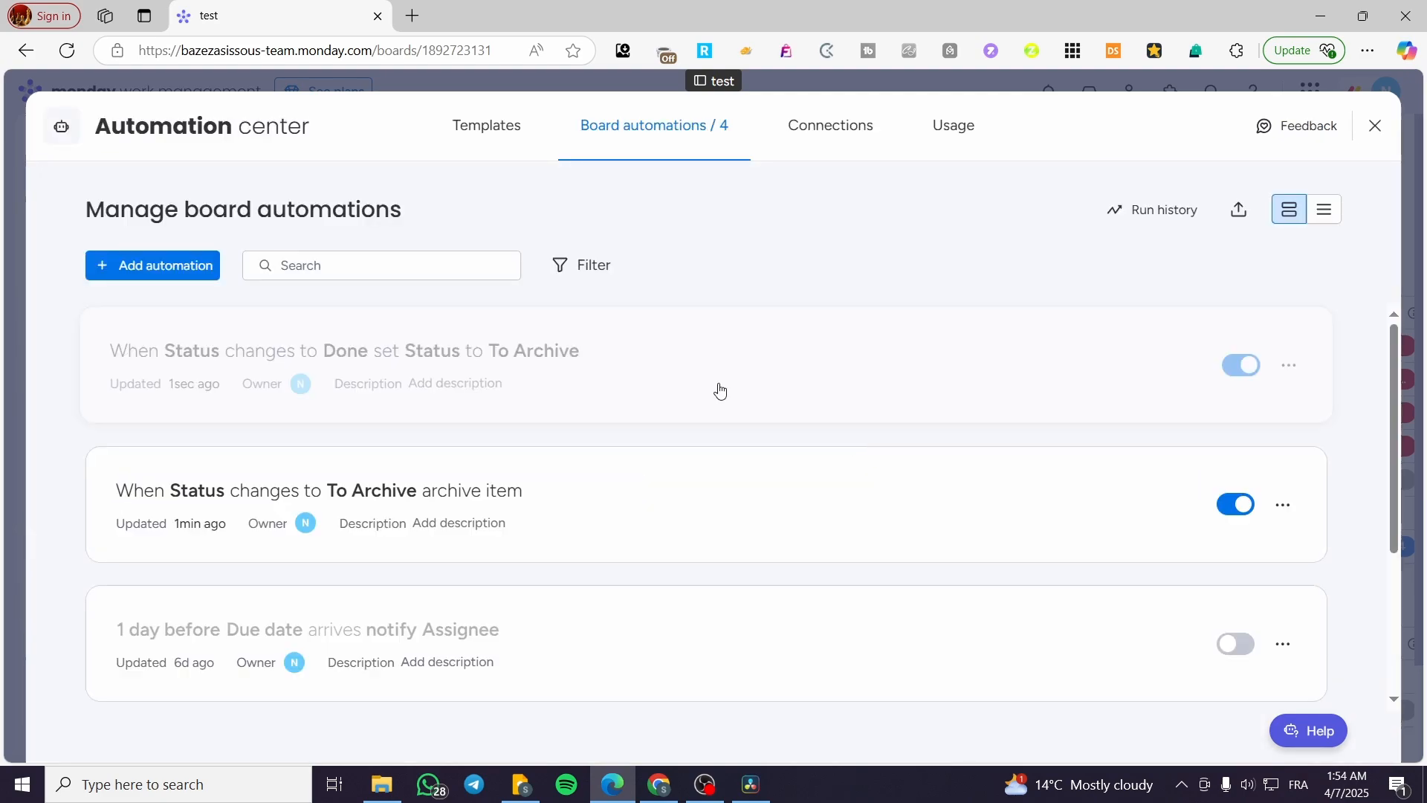
click(1375, 126)
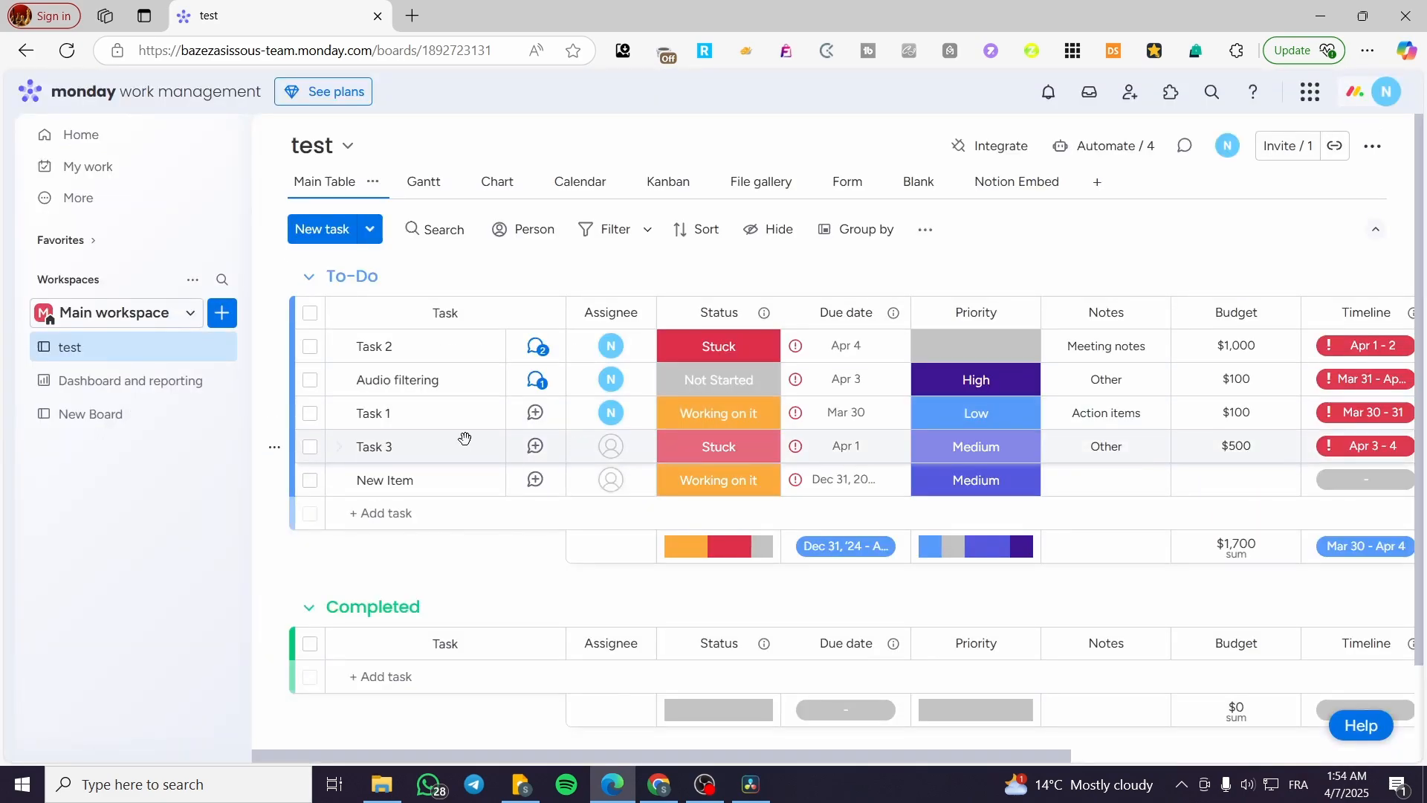
Step: Set the status of Task 2 in the To-Do group to Done to test the automations
click(732, 353)
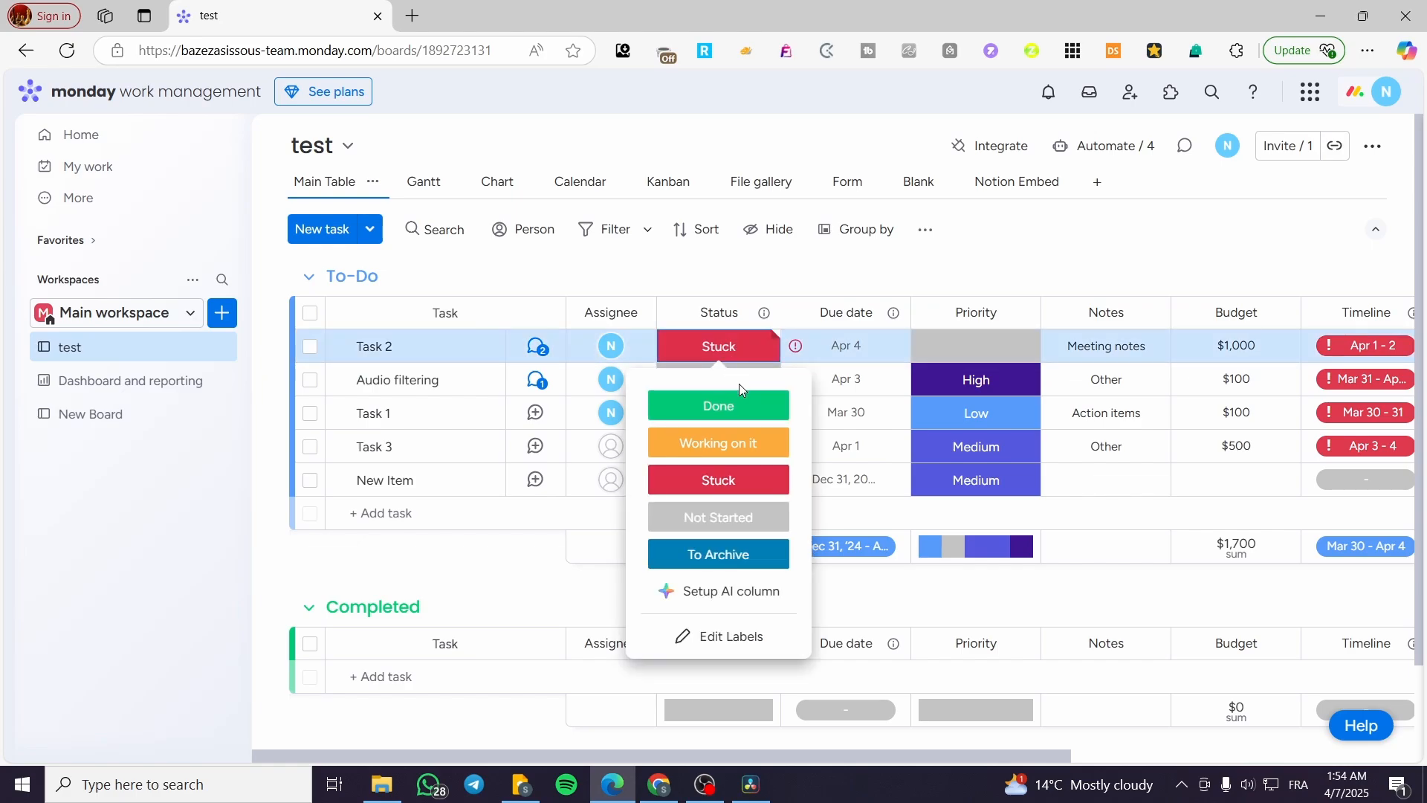
click(718, 406)
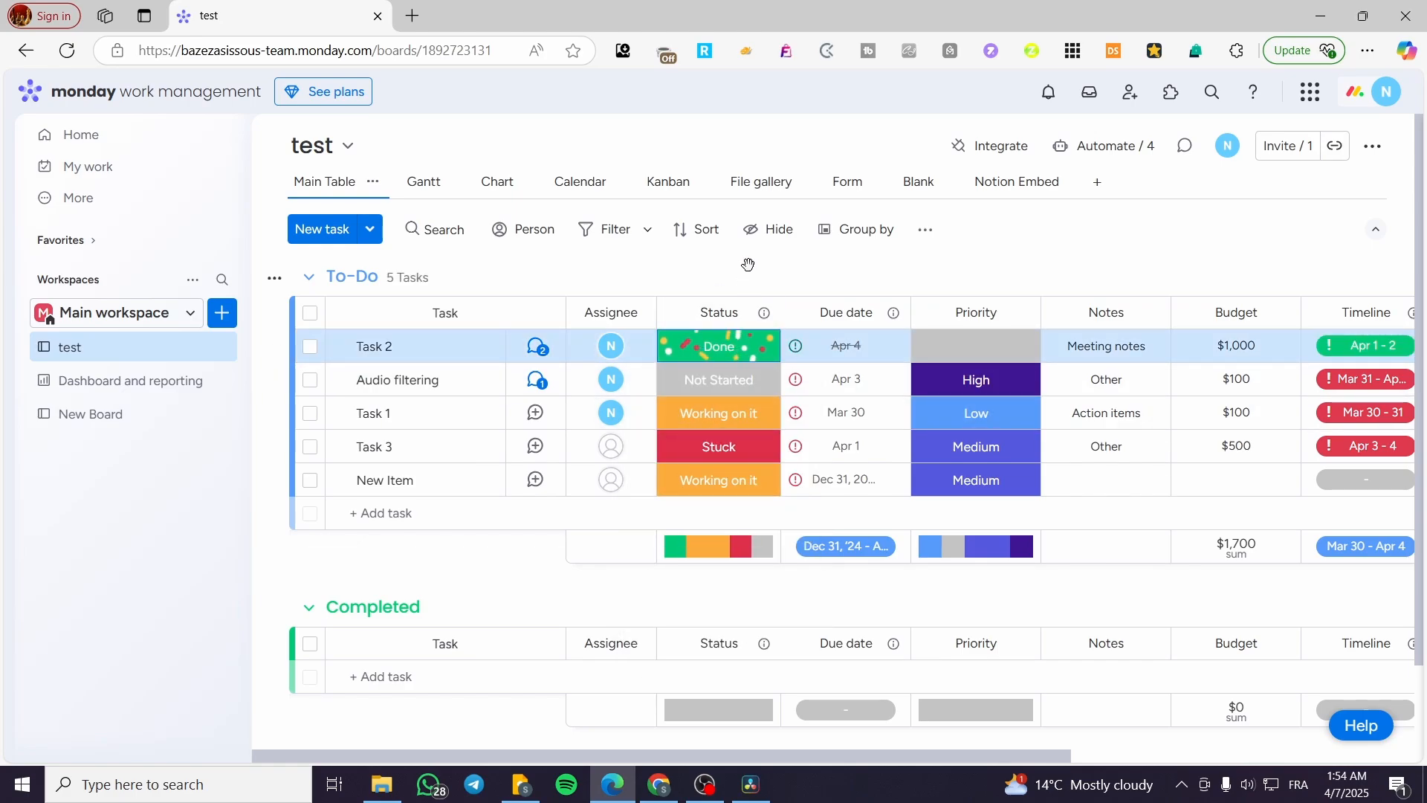
scroll(640, 446, down, 2)
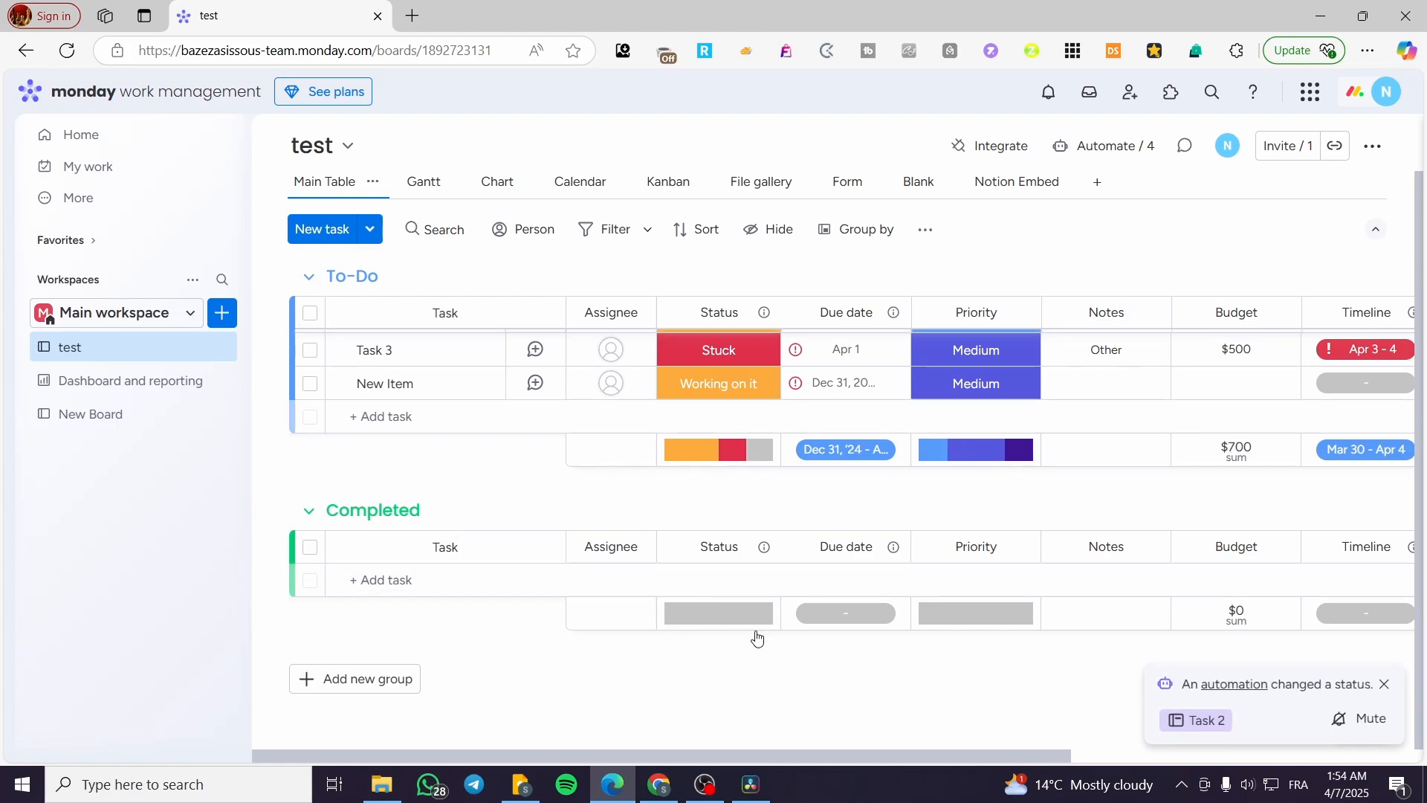
Step: Open Task 2 from the automation notification, look through its updates and close it
click(1186, 726)
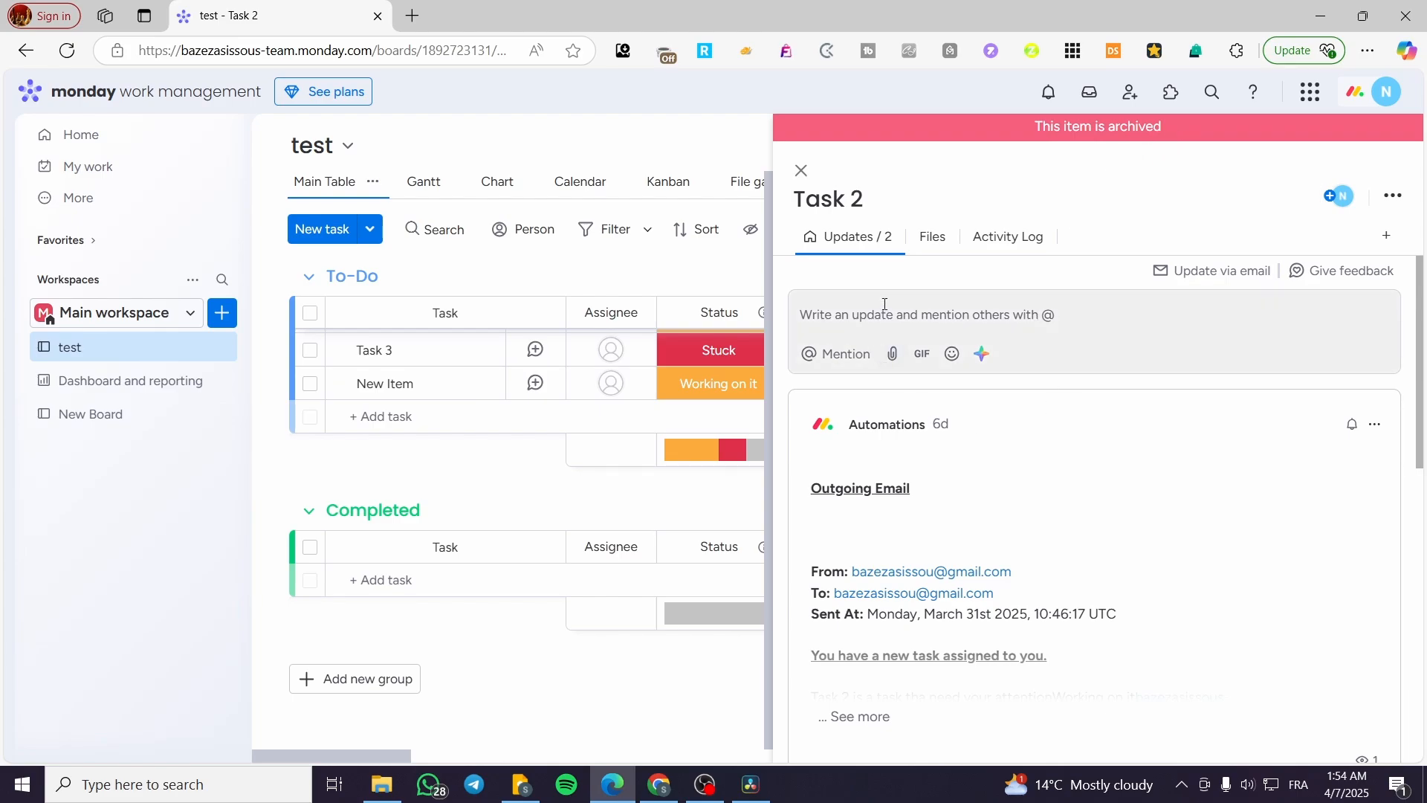
scroll(1064, 472, down, 6)
scroll(1016, 472, up, 5)
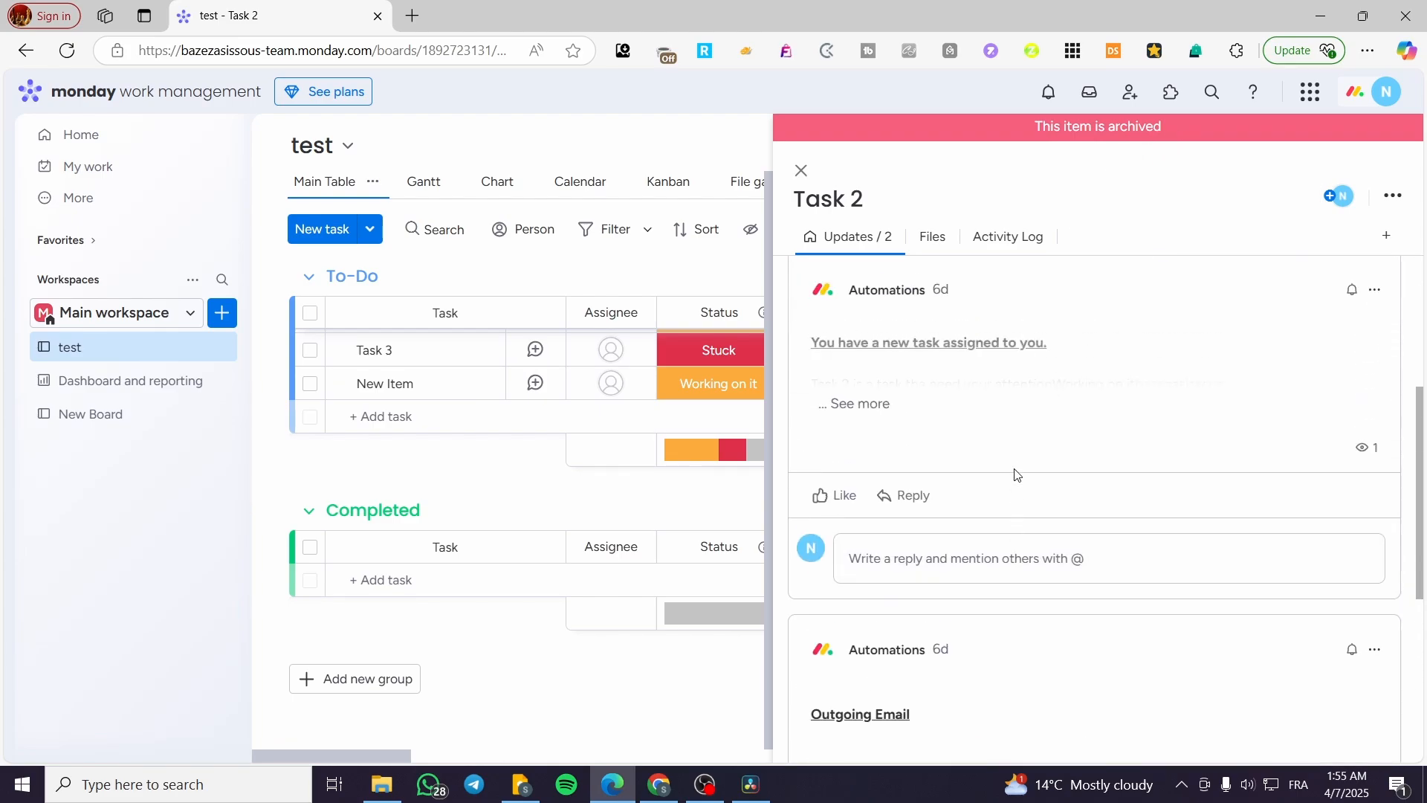
scroll(1058, 444, up, 1)
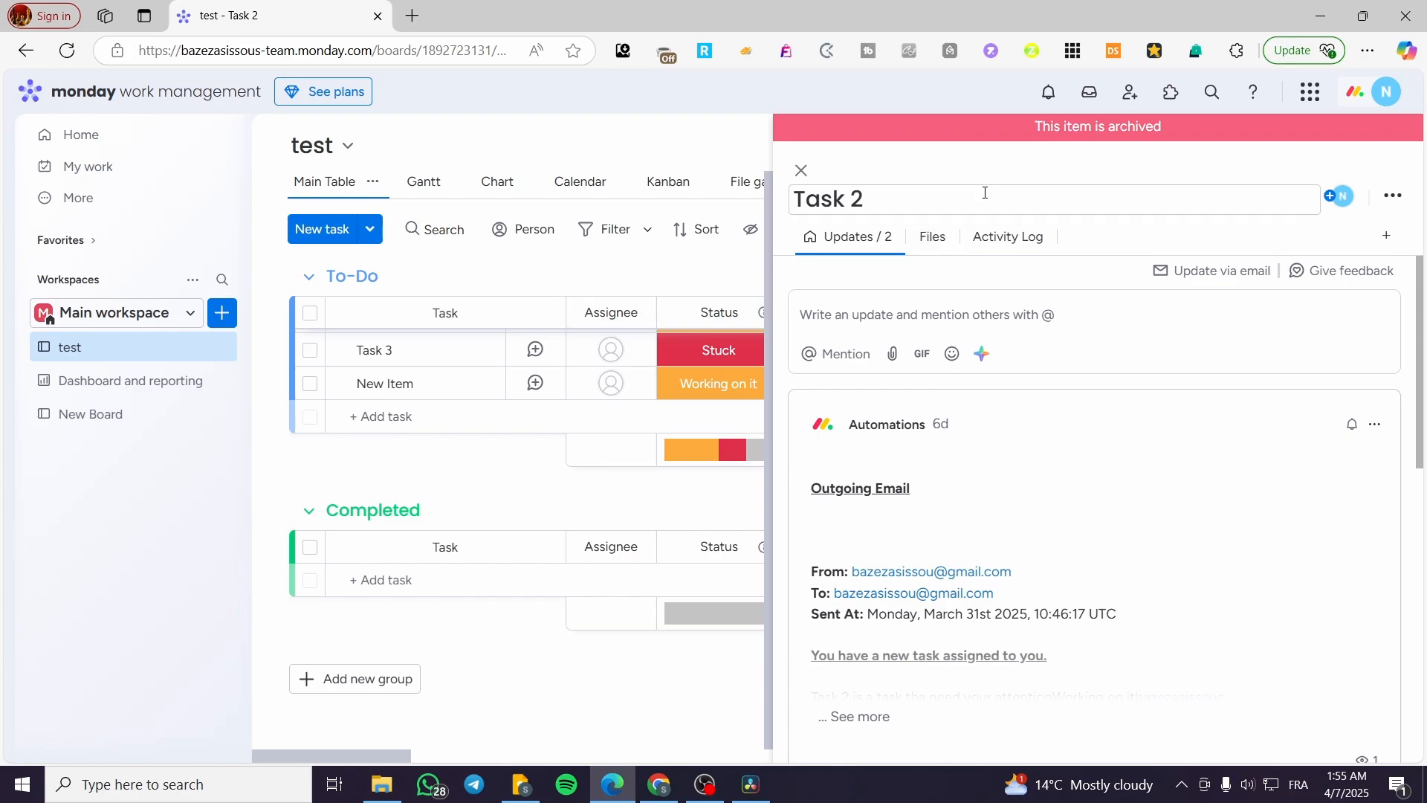
click(799, 171)
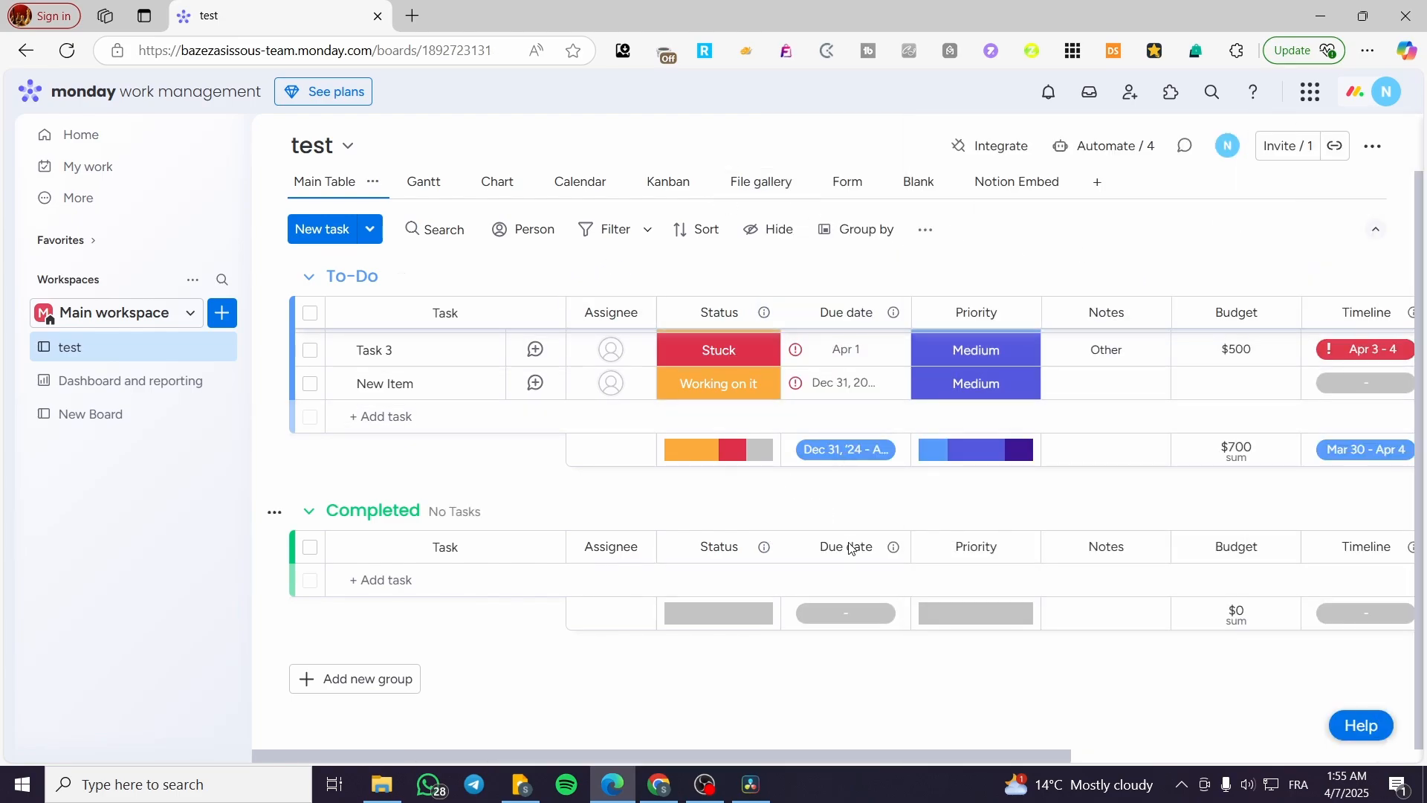
Step: Restore Task 2 from the account's archive and close its item details on the test board
click(1386, 91)
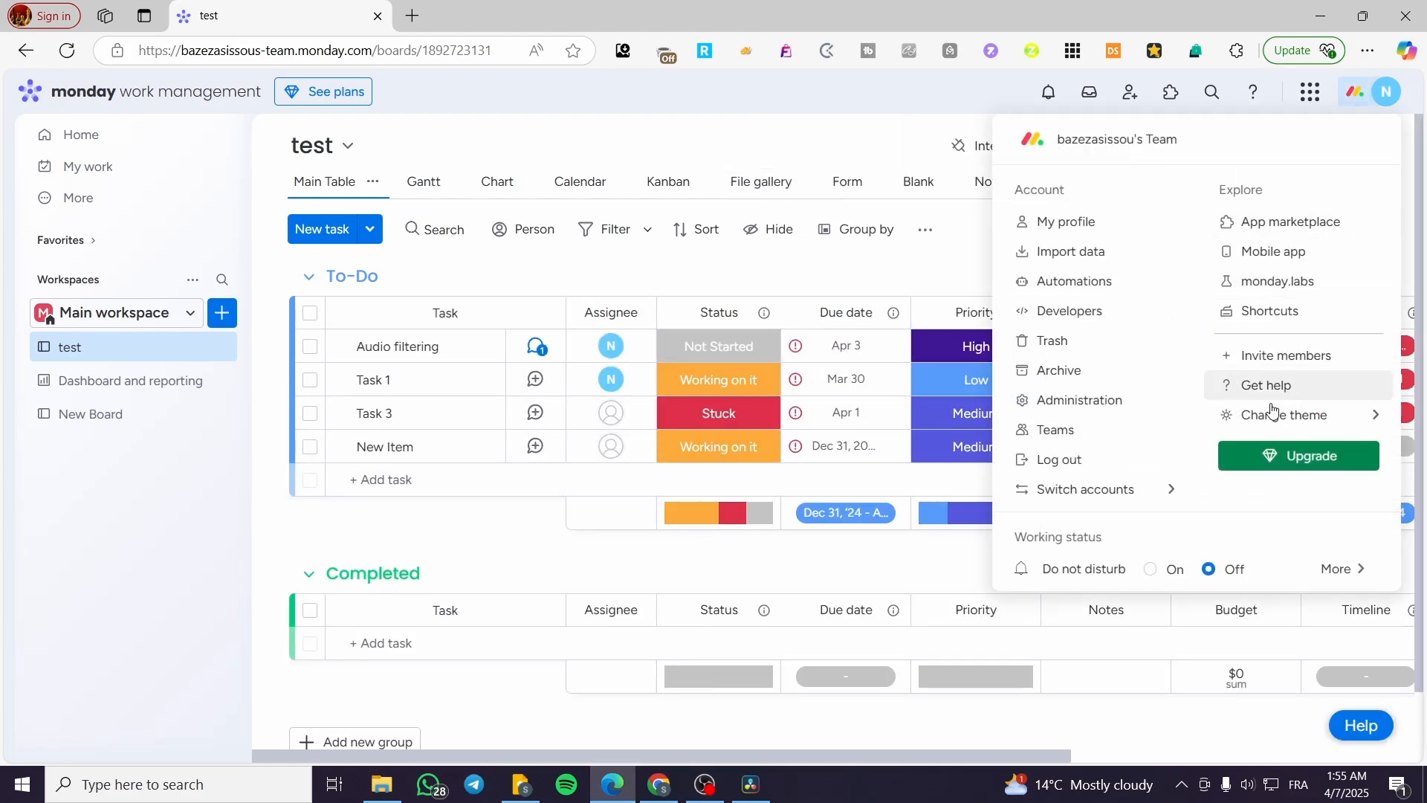
mouse_move(1268, 413)
click(1091, 373)
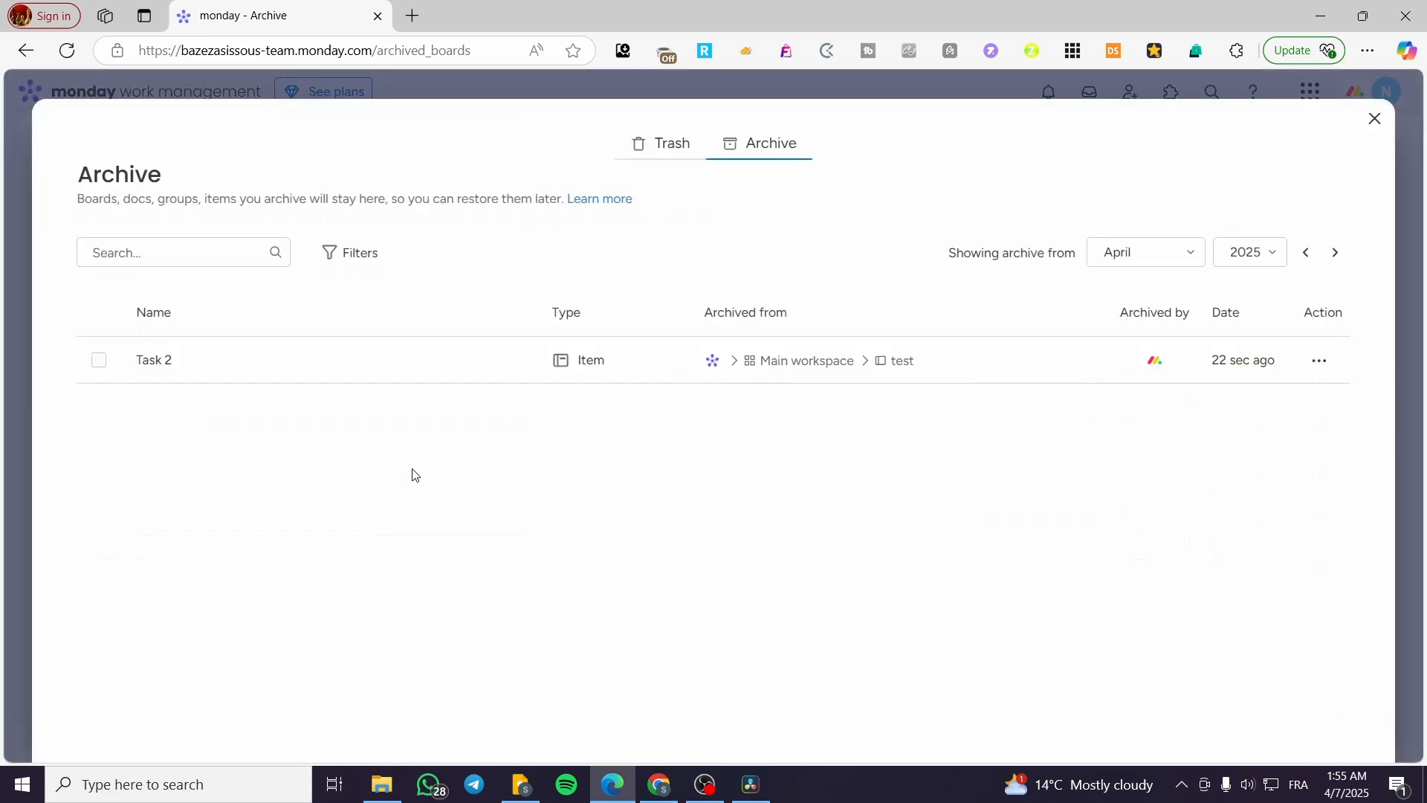
click(100, 362)
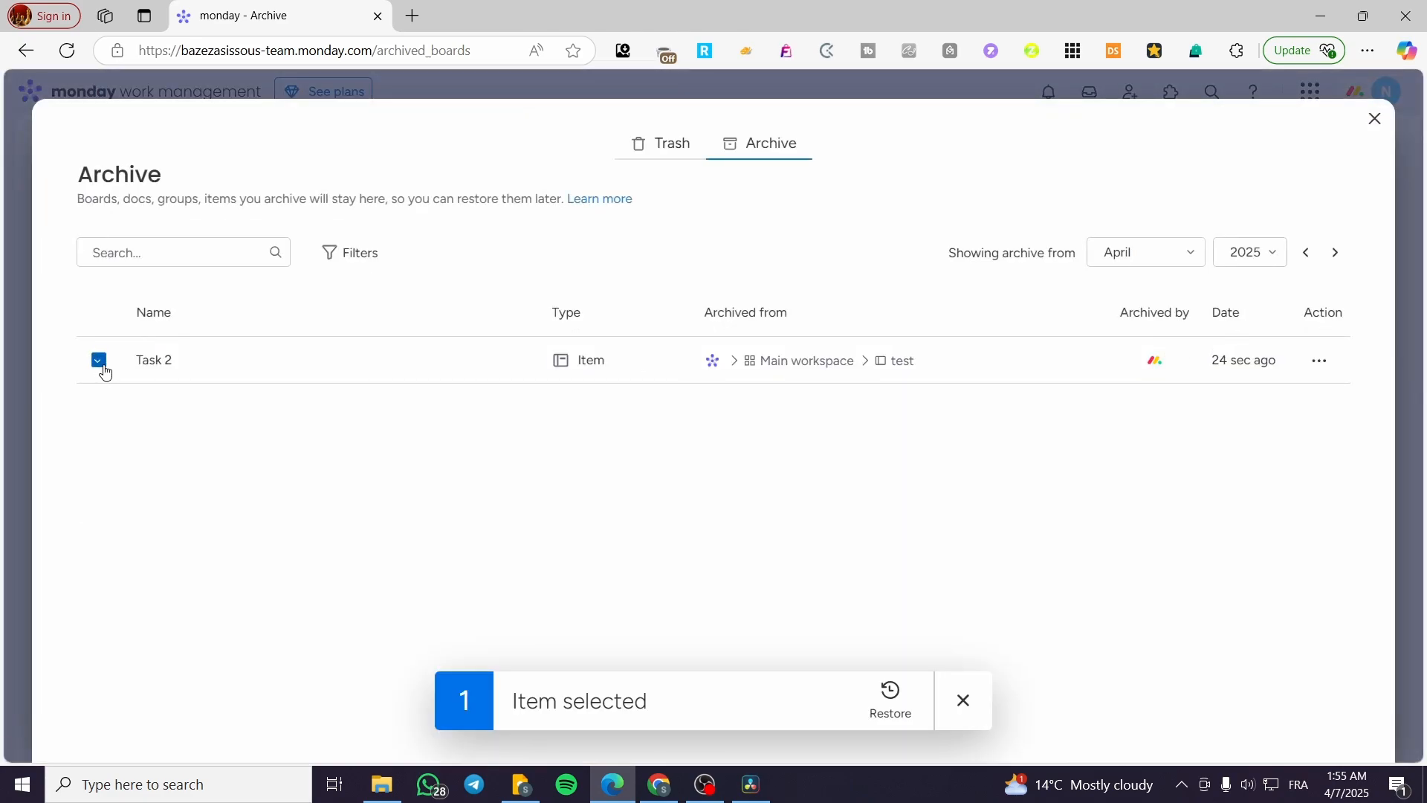
click(1321, 369)
click(1245, 438)
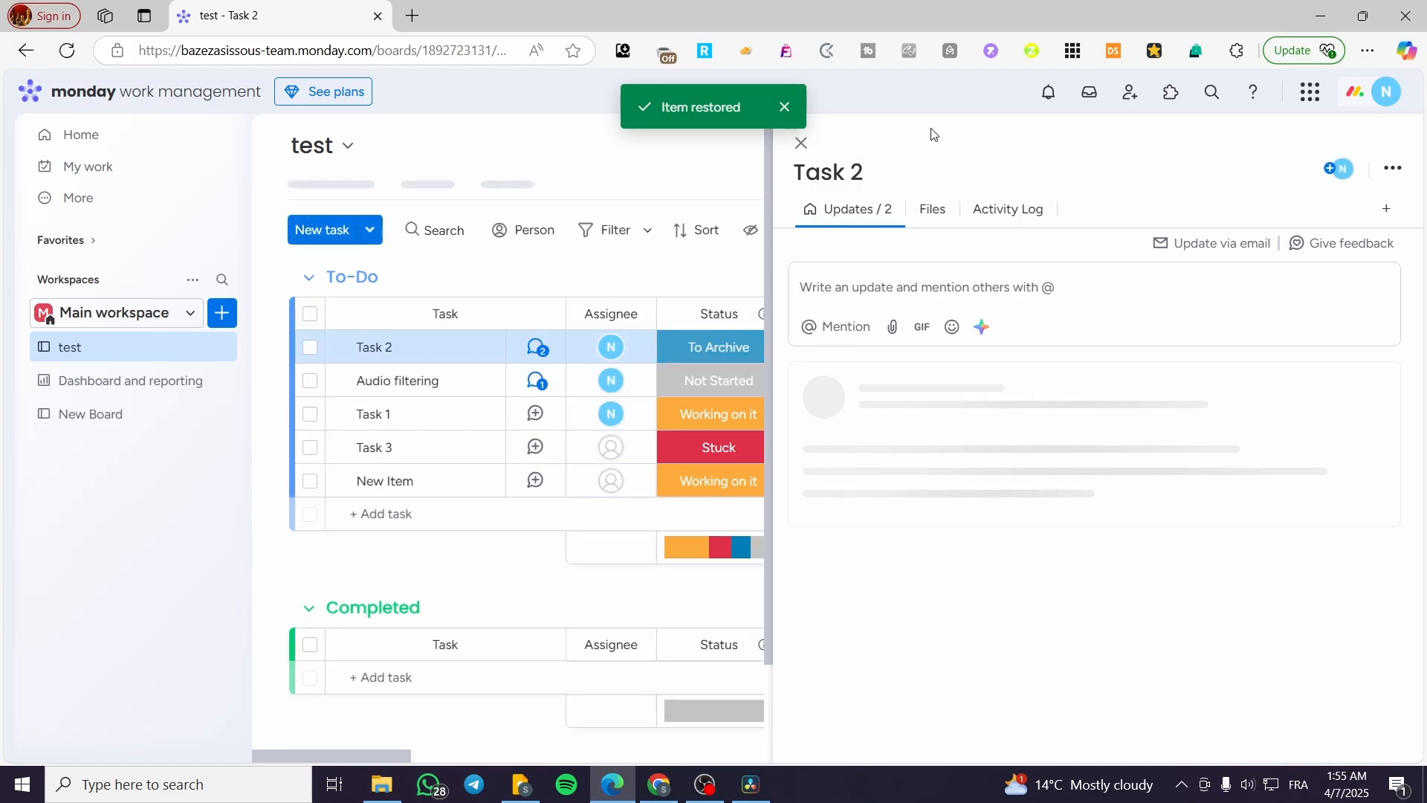
click(922, 142)
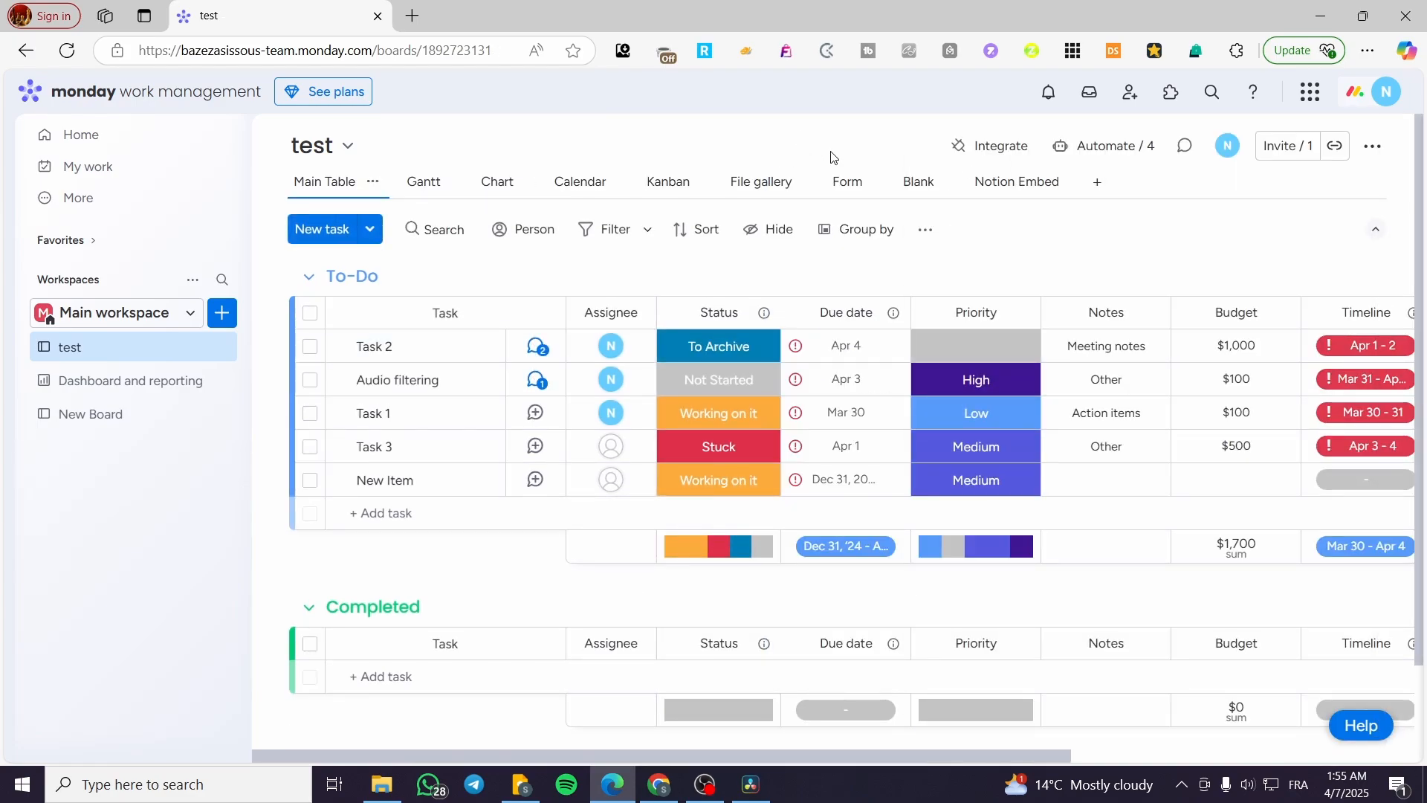